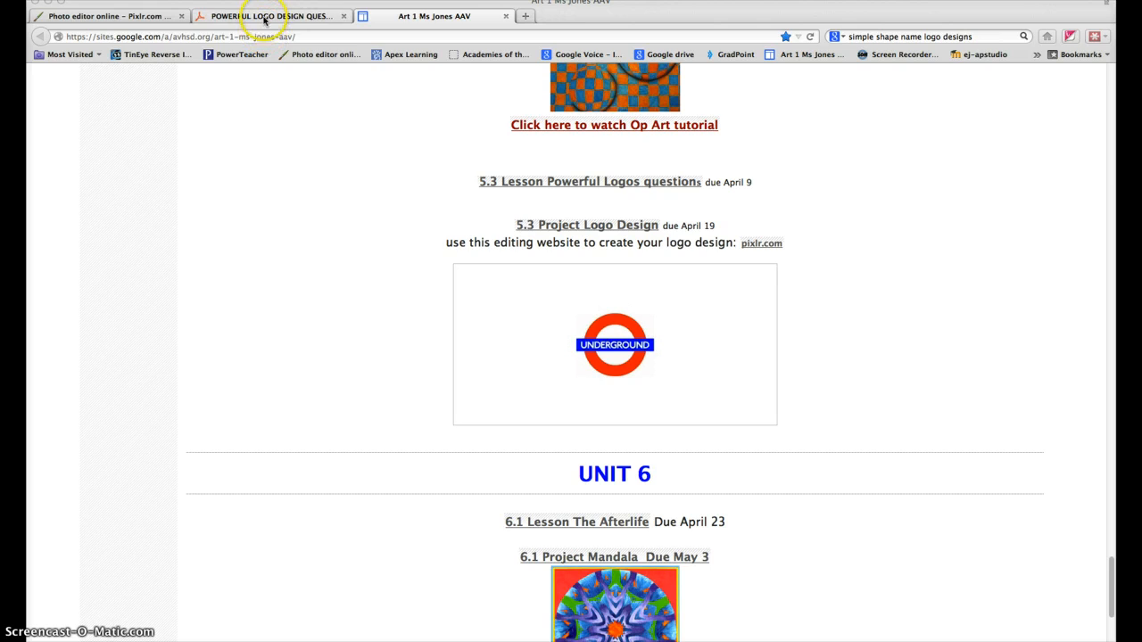
# Look through the example logos in the POWERFUL LOGO DESIGN QUESTIONS PDF and return to the Art 1 class page
pyautogui.click(264, 16)
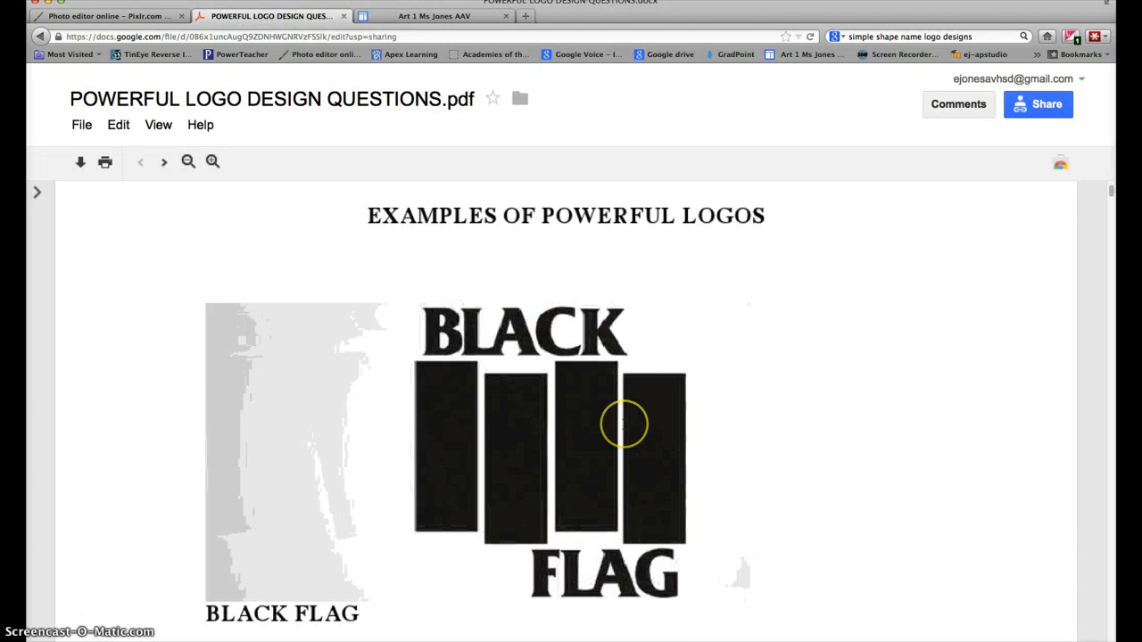
pyautogui.scroll(-15, 624, 420)
pyautogui.scroll(-10, 624, 424)
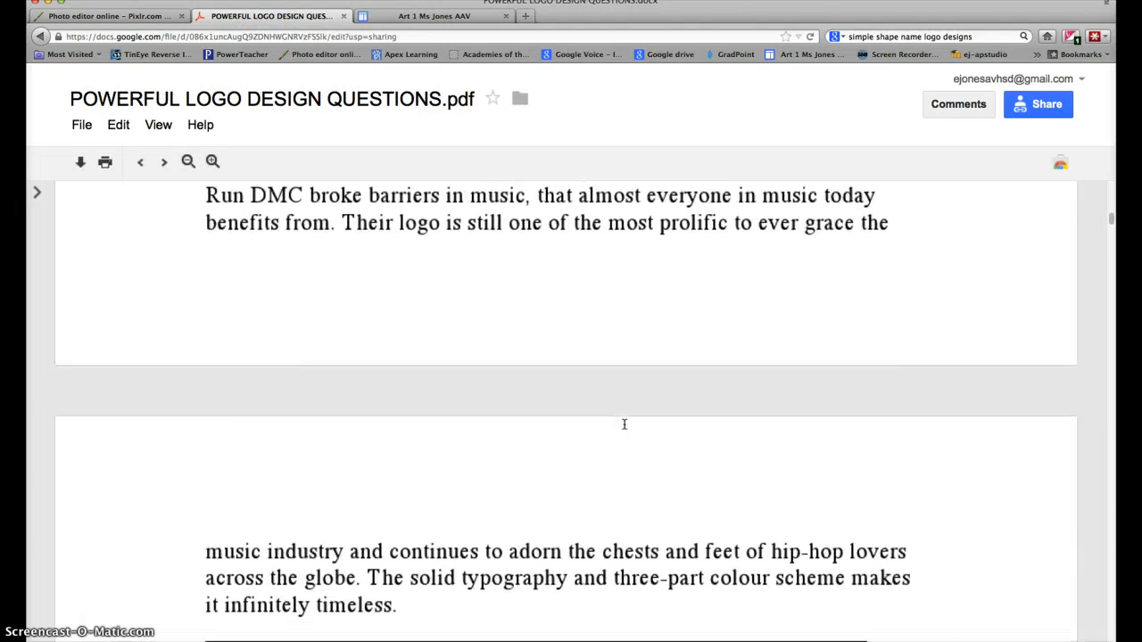
pyautogui.scroll(-12, 625, 424)
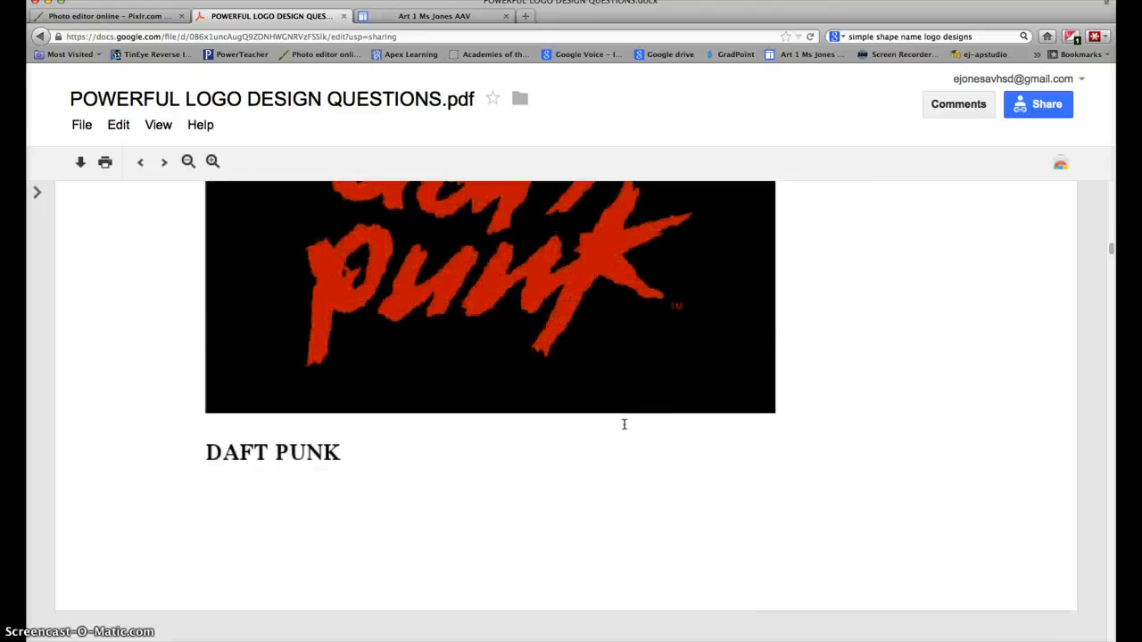
pyautogui.scroll(-12, 625, 424)
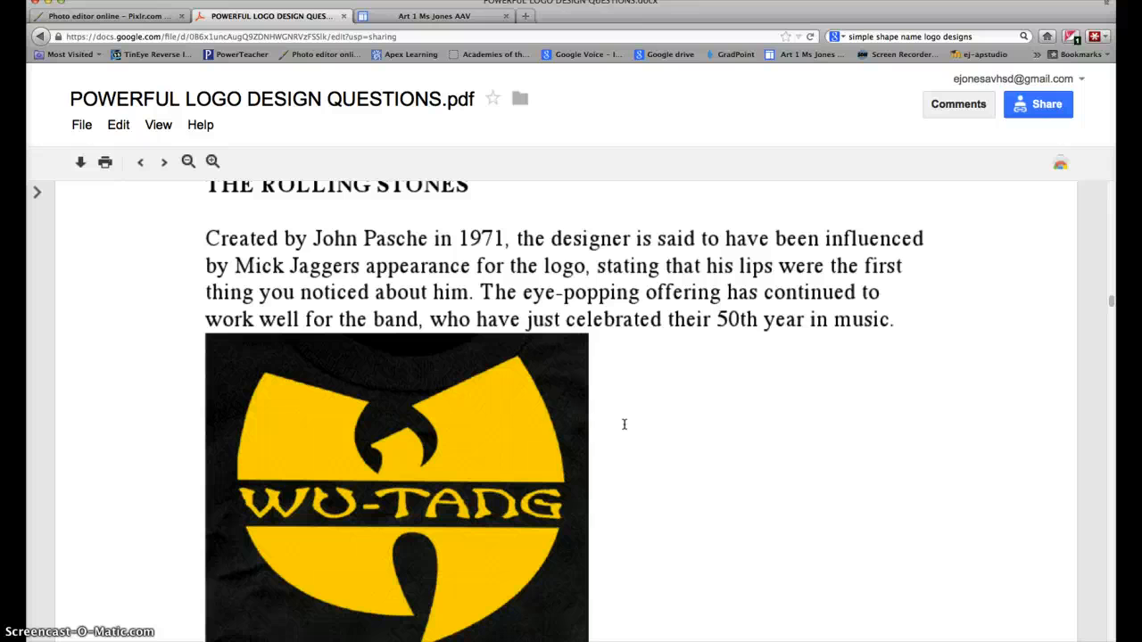
pyautogui.scroll(-8, 624, 424)
pyautogui.scroll(12, 625, 424)
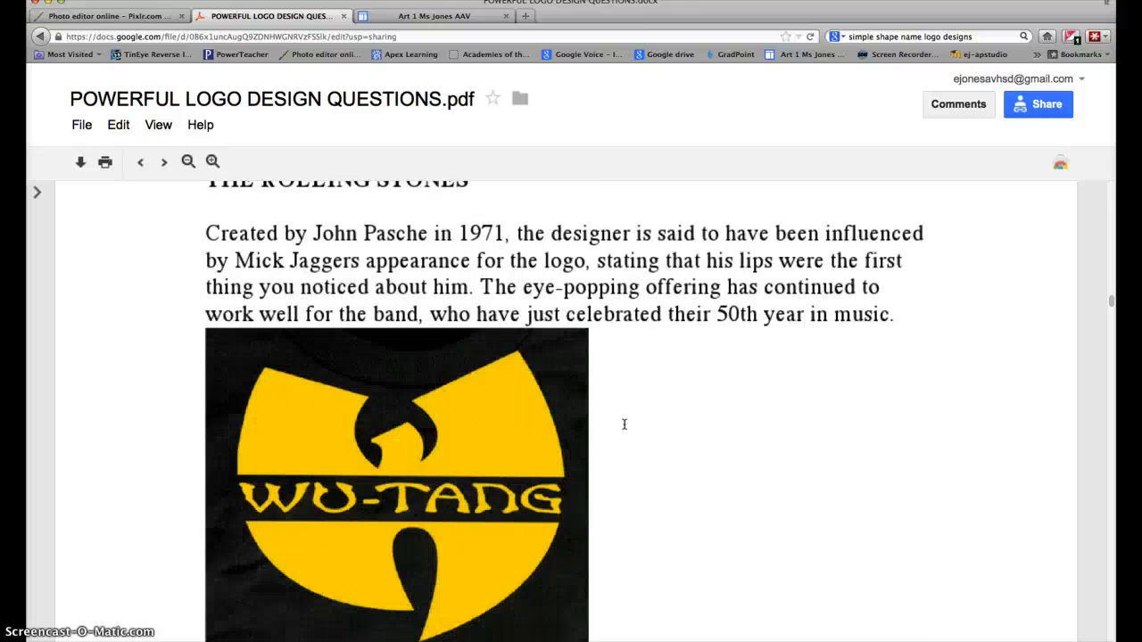
pyautogui.scroll(15, 625, 424)
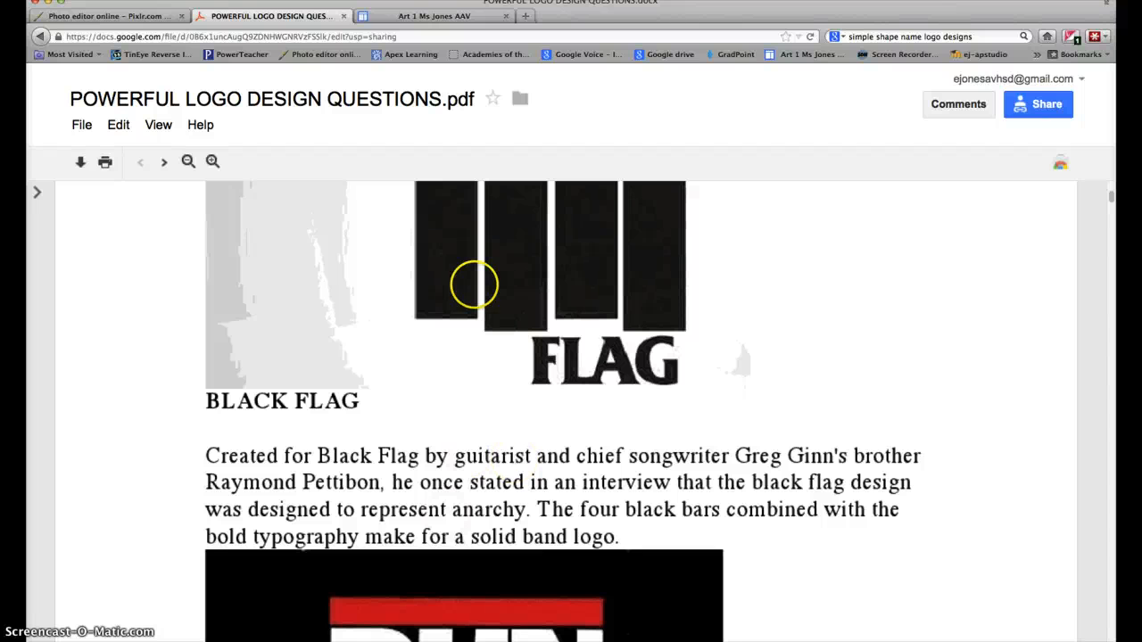
pyautogui.click(396, 18)
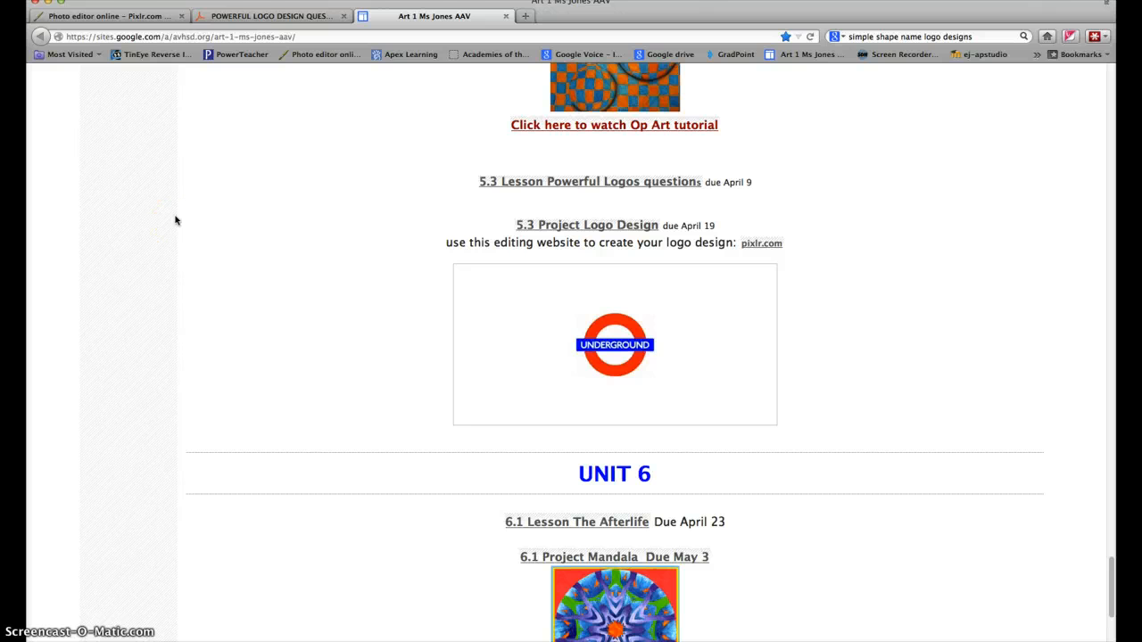
# Switch to the Pixlr site and open the advanced Pixlr editor
pyautogui.click(156, 18)
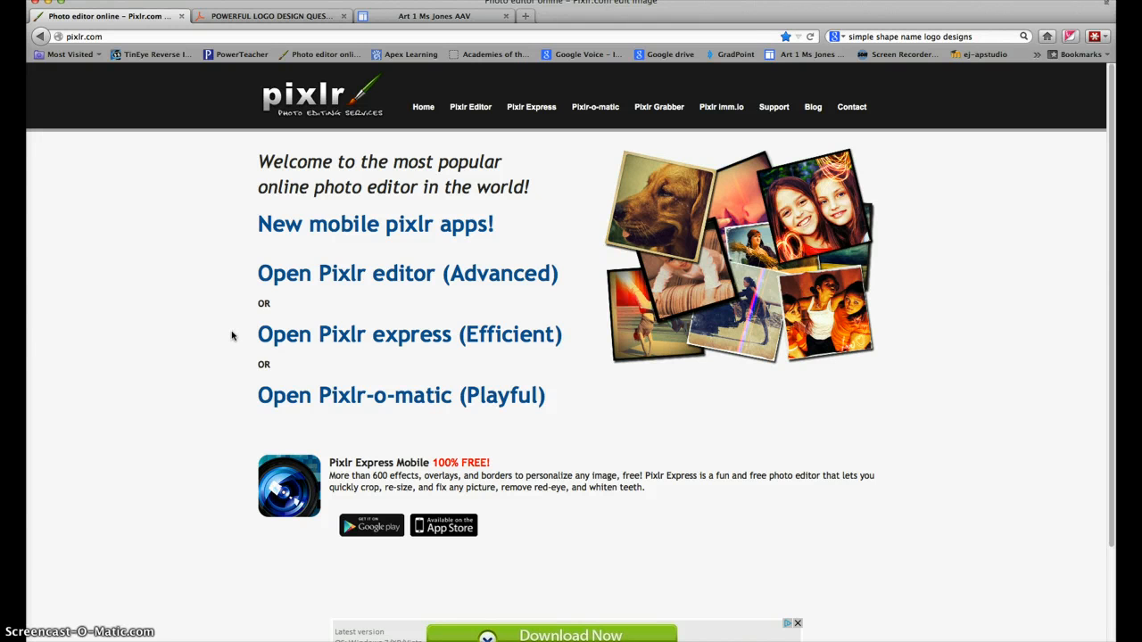
pyautogui.tripleClick(375, 284)
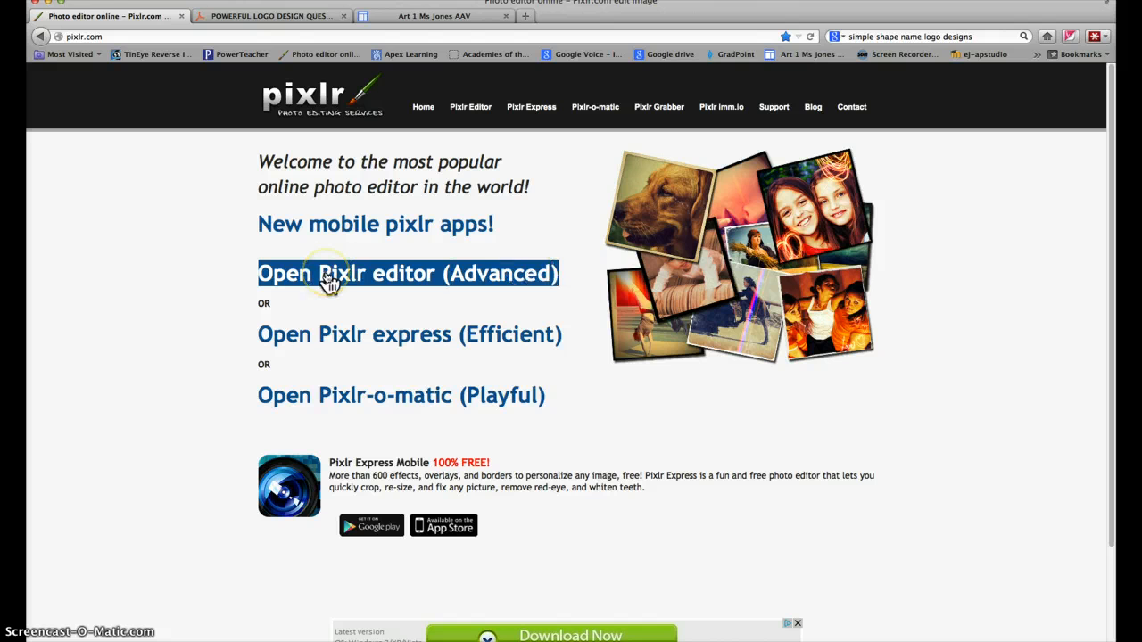
pyautogui.click(420, 283)
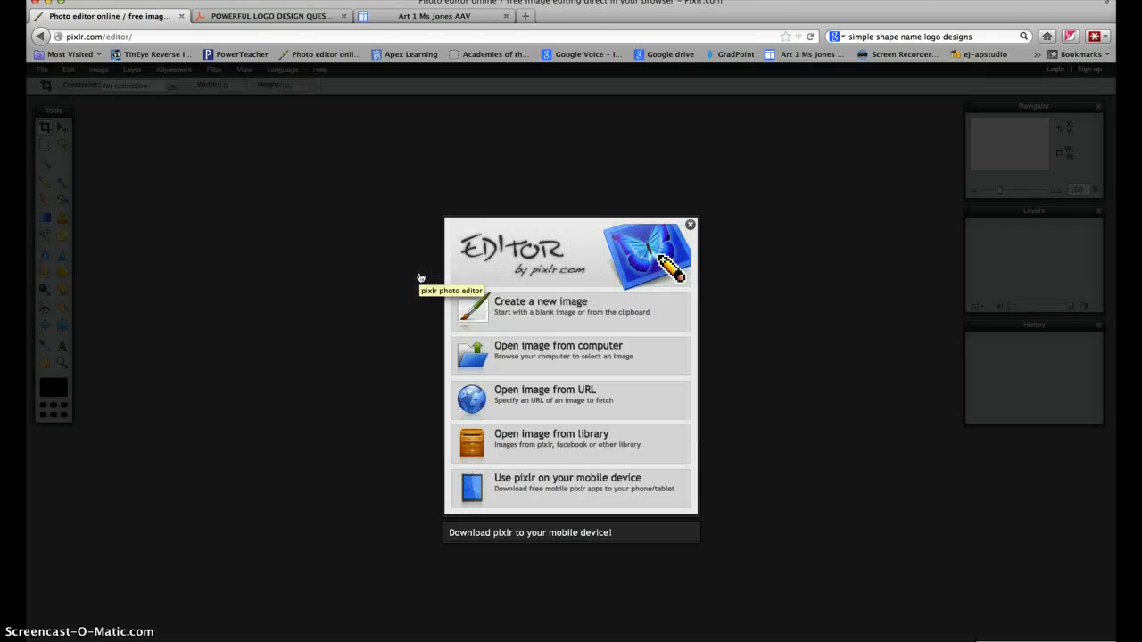
# Create a new transparent image named Logo with a width of 280 and a height of 280 pixels
pyautogui.click(569, 313)
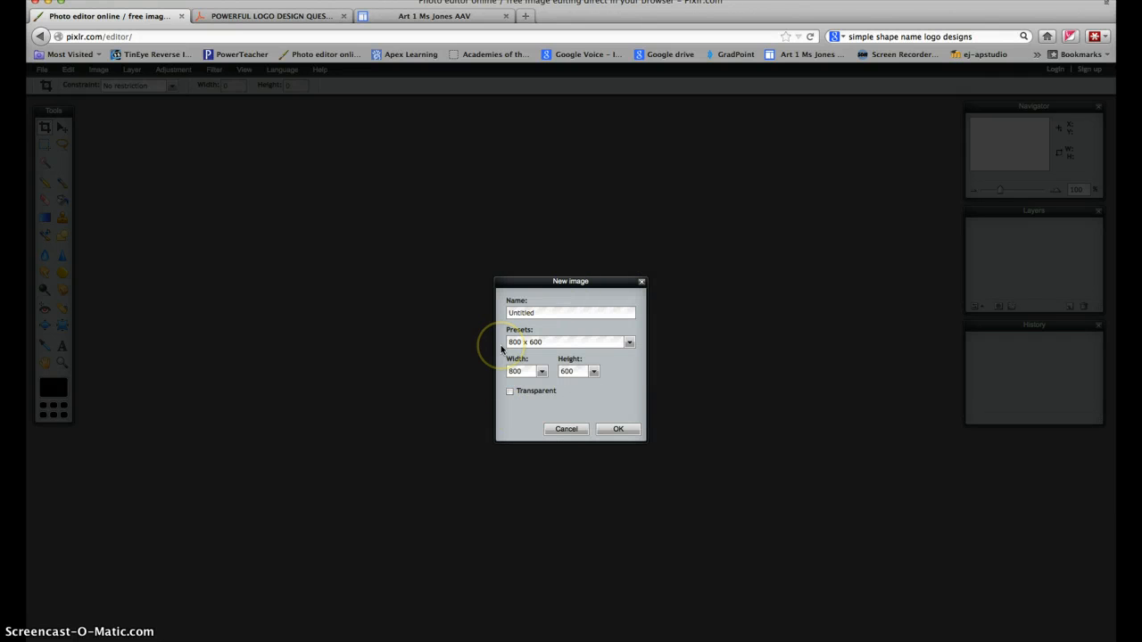
pyautogui.click(510, 392)
pyautogui.click(550, 312)
pyautogui.click(542, 372)
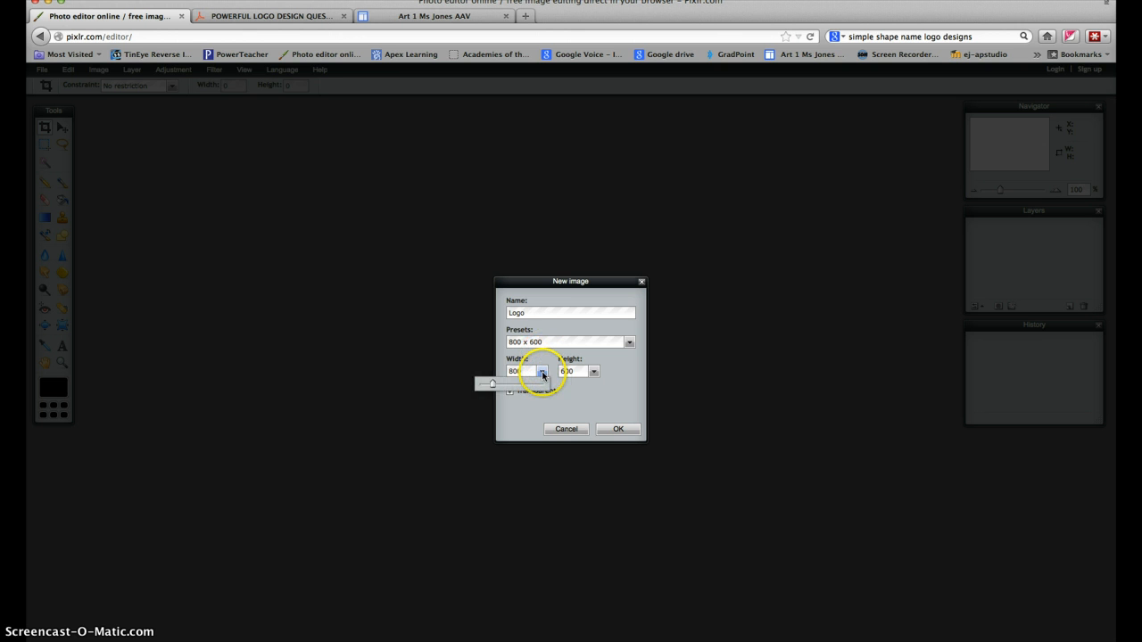
pyautogui.click(487, 385)
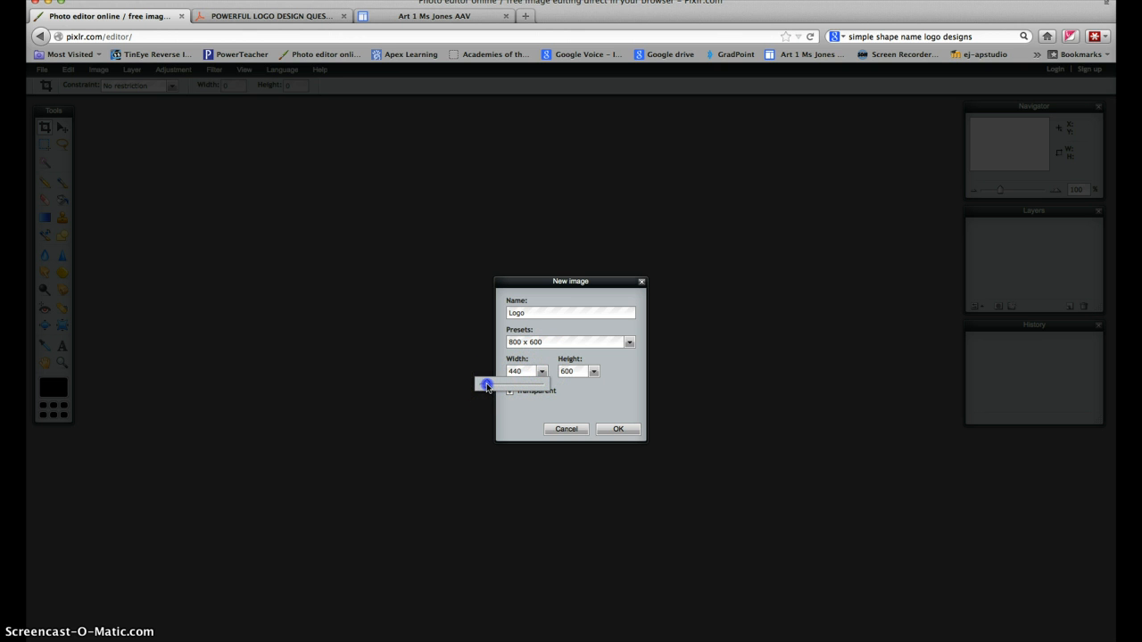
pyautogui.moveTo(485, 385); pyautogui.dragTo(483, 386)
pyautogui.click(592, 372)
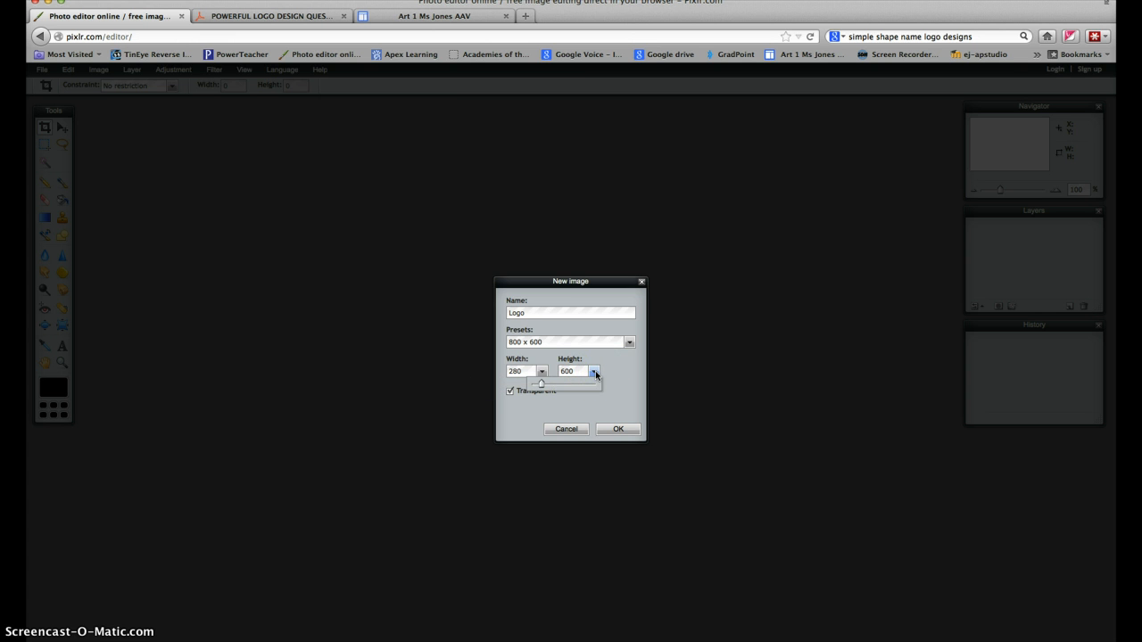
pyautogui.click(543, 386)
pyautogui.moveTo(545, 388); pyautogui.dragTo(538, 386)
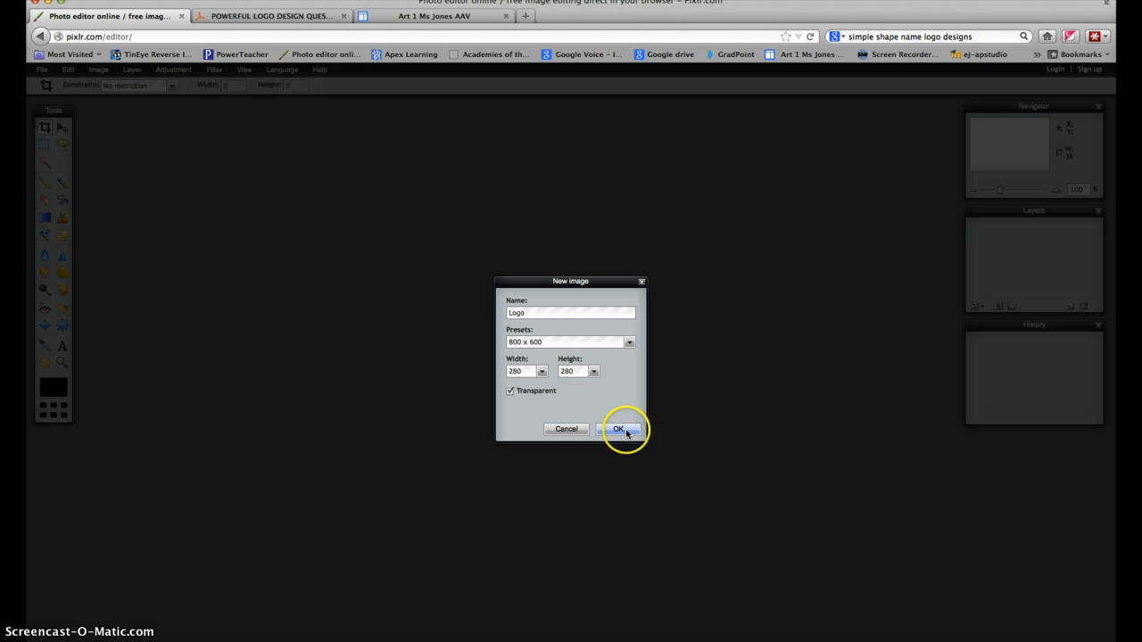
pyautogui.click(627, 433)
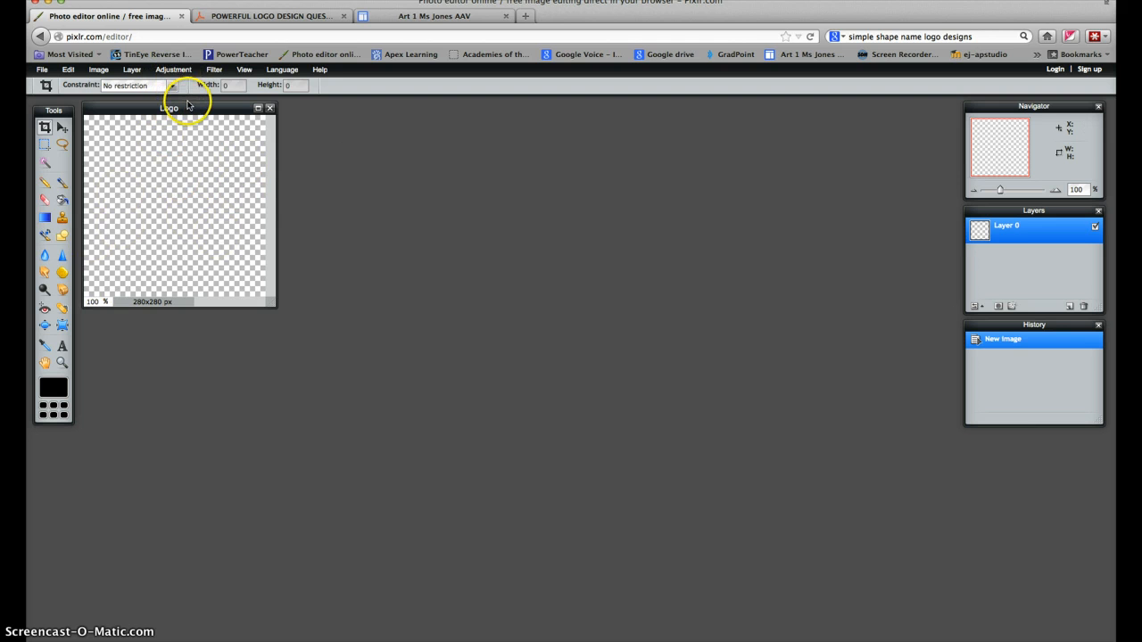
# Reposition the Logo canvas in the workspace and set the ellipse drawing tool's border size to 0
pyautogui.moveTo(189, 105); pyautogui.dragTo(250, 134)
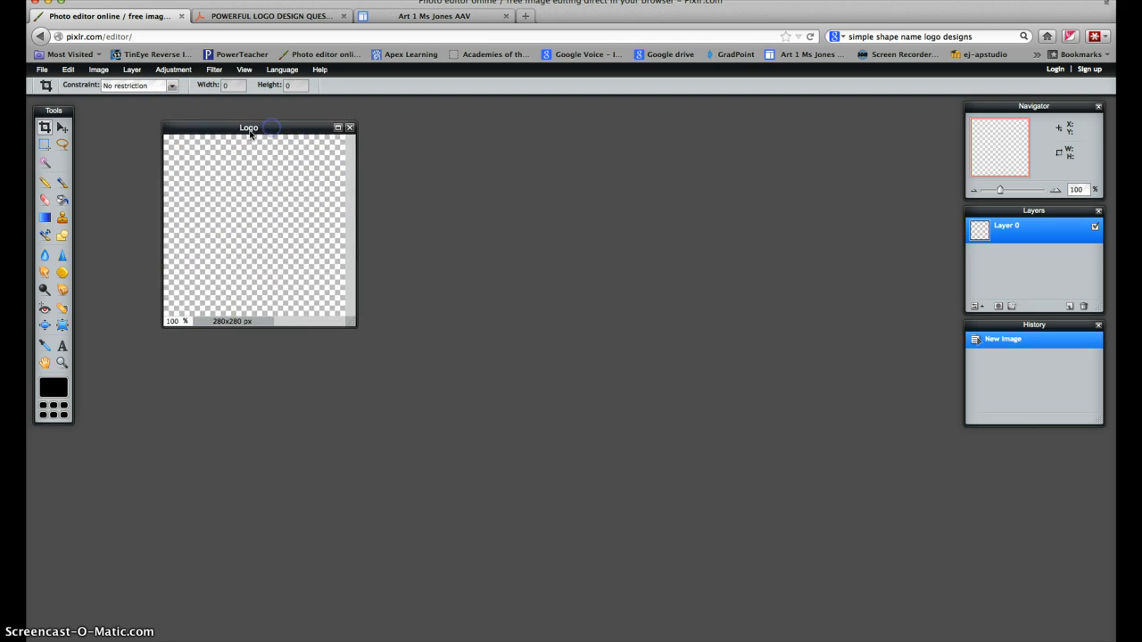
pyautogui.click(236, 235)
pyautogui.click(62, 236)
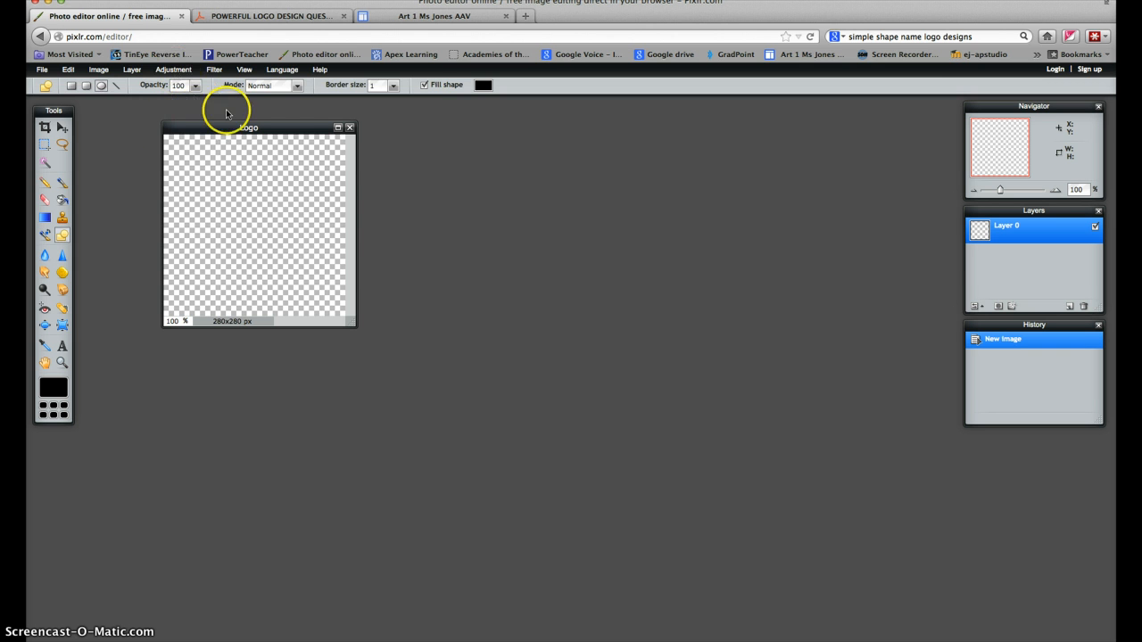
pyautogui.click(390, 89)
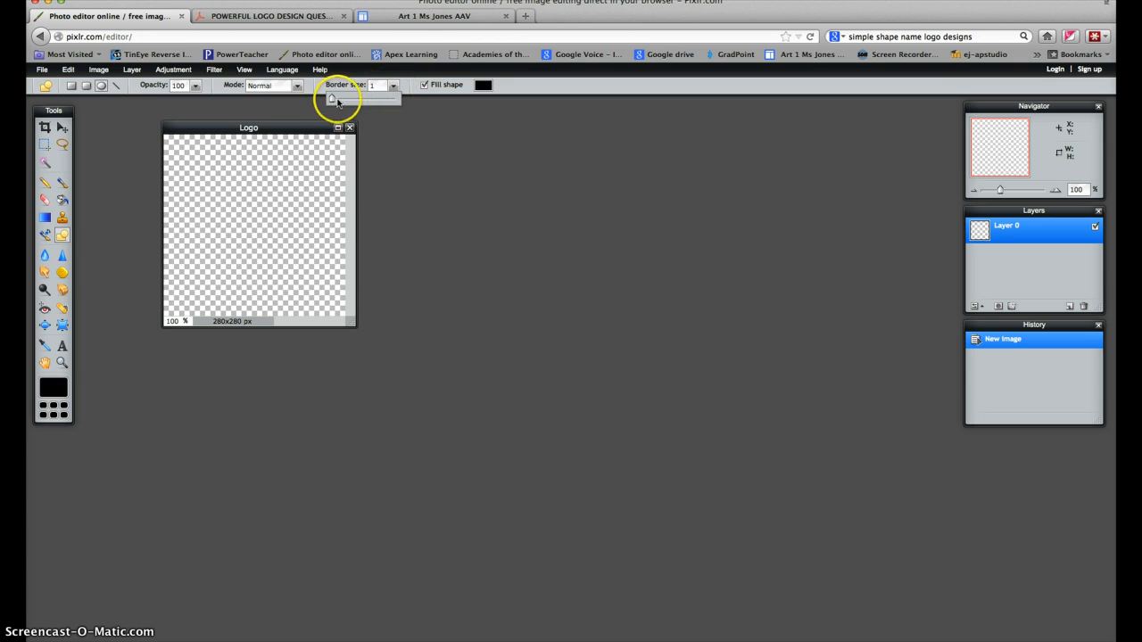
pyautogui.click(428, 127)
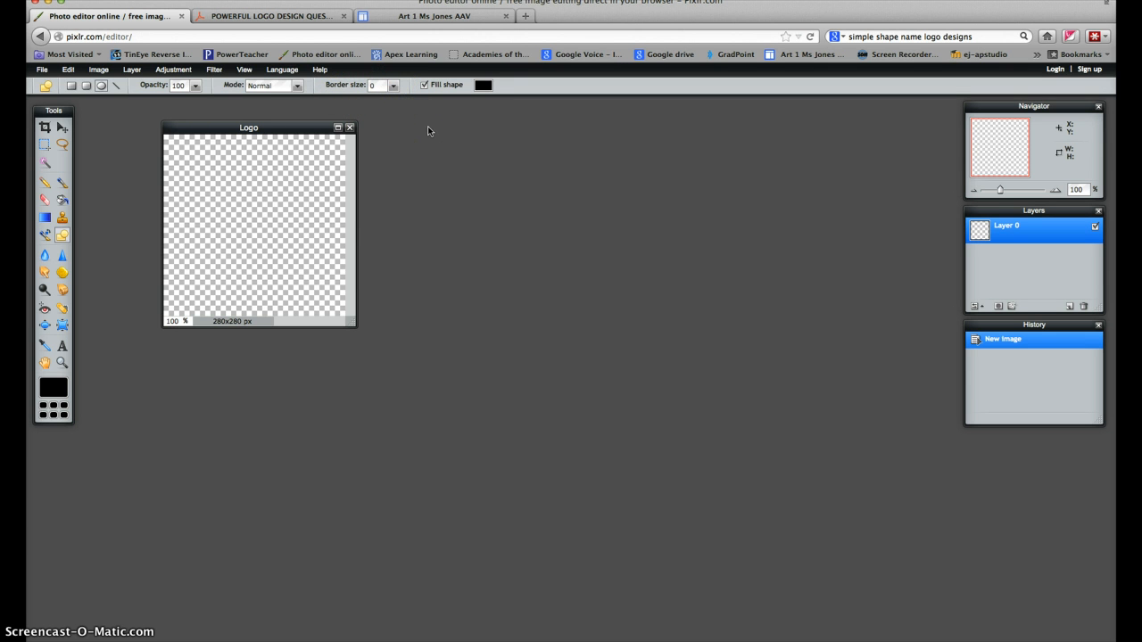
pyautogui.click(288, 212)
pyautogui.click(392, 99)
# Set the ellipse fill color to red, hex f00e0e
pyautogui.click(484, 91)
pyautogui.click(484, 89)
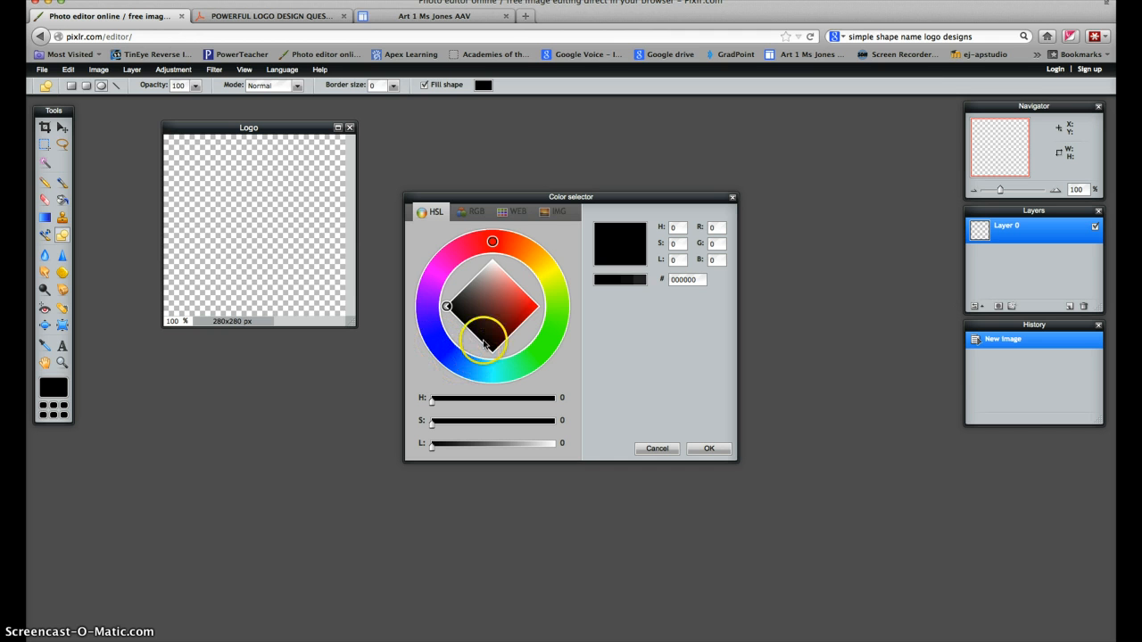
pyautogui.click(533, 309)
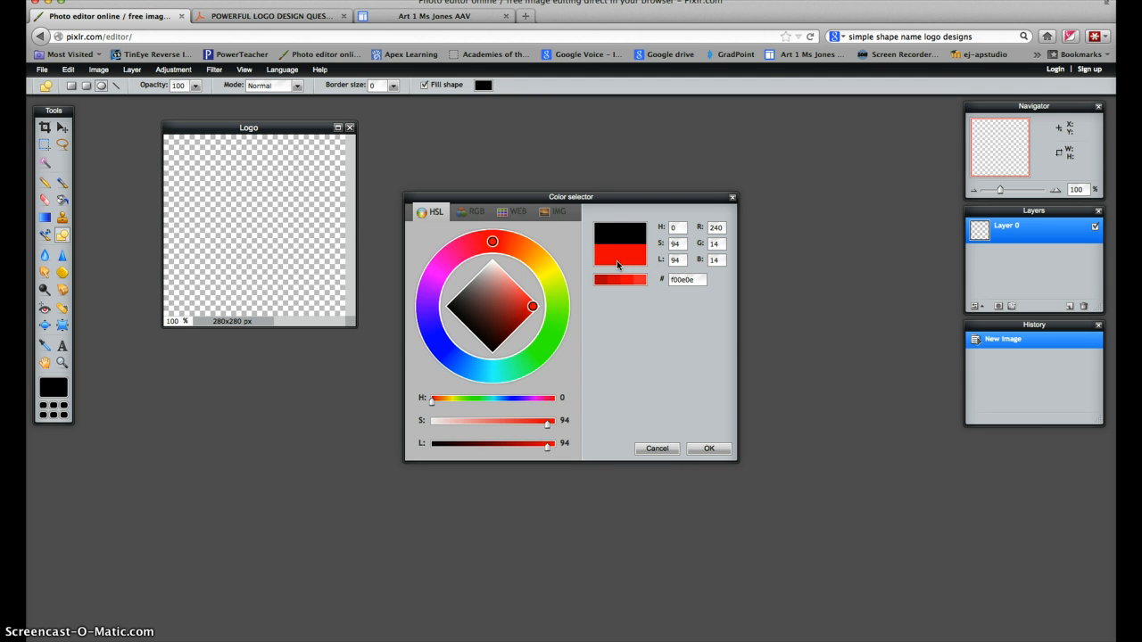
pyautogui.click(709, 449)
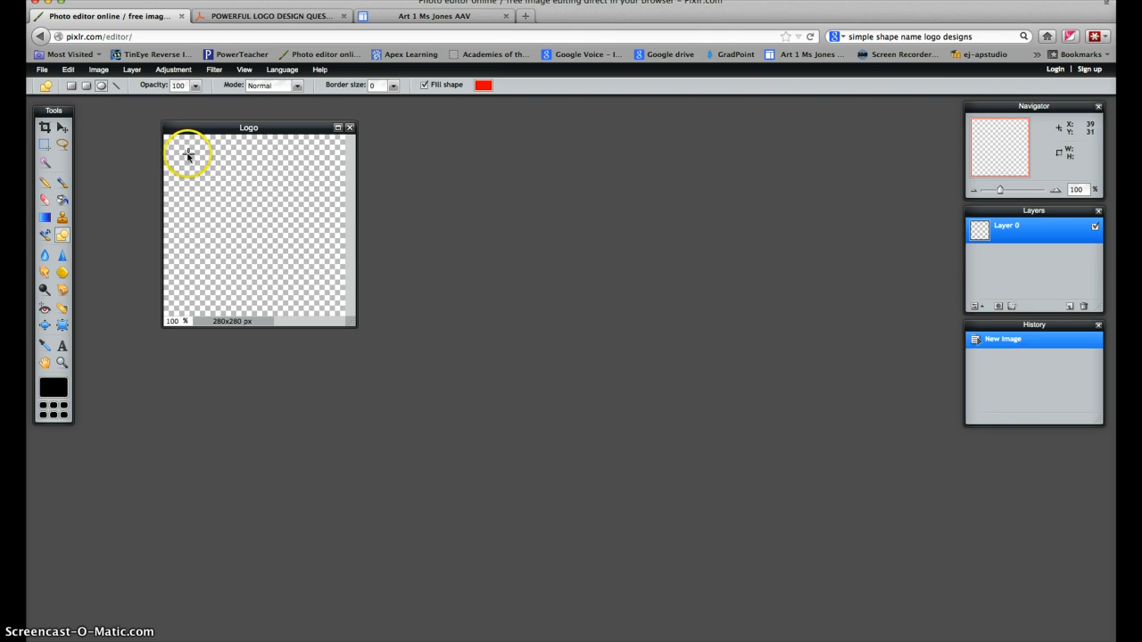
# Draw a filled red circle covering most of the canvas and move it slightly left and down
pyautogui.moveTo(184, 153); pyautogui.dragTo(331, 296)
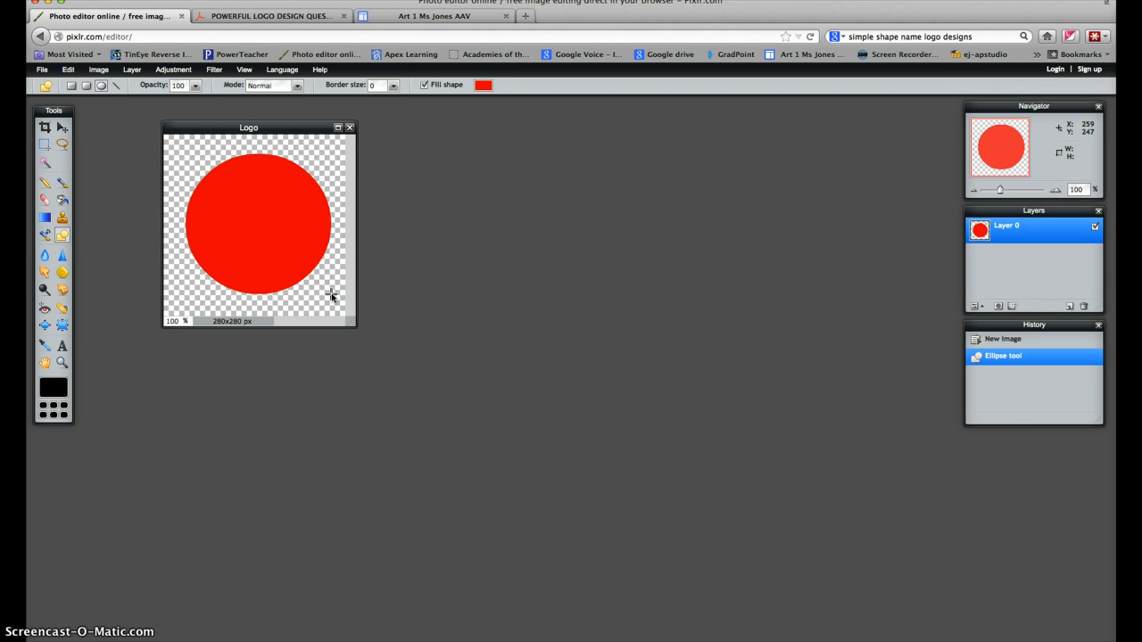
pyautogui.click(332, 296)
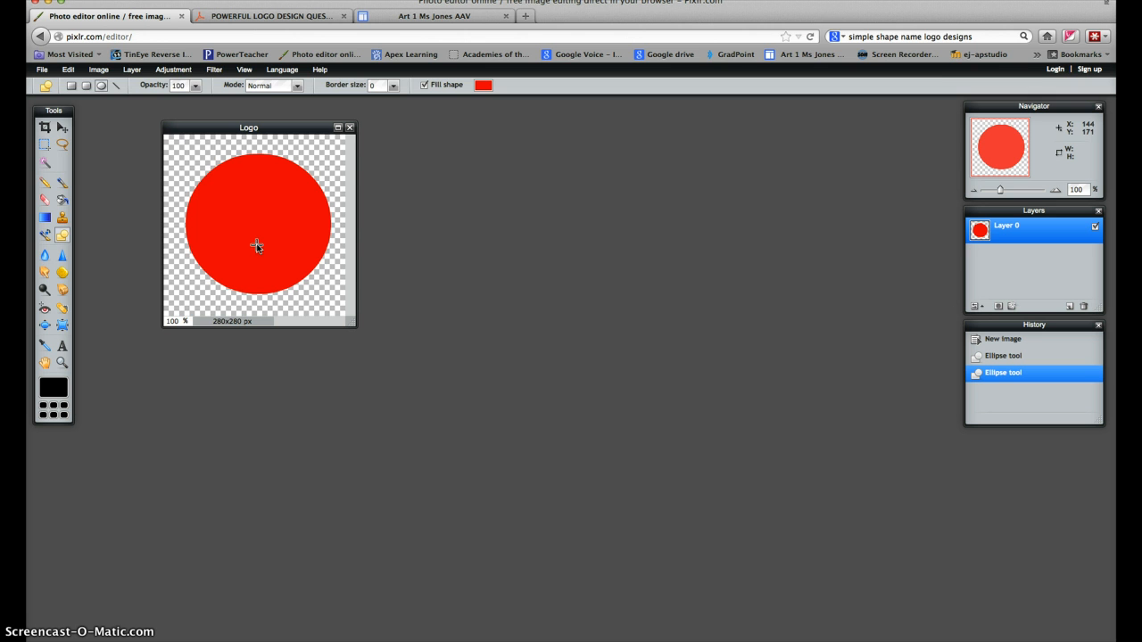
pyautogui.click(68, 70)
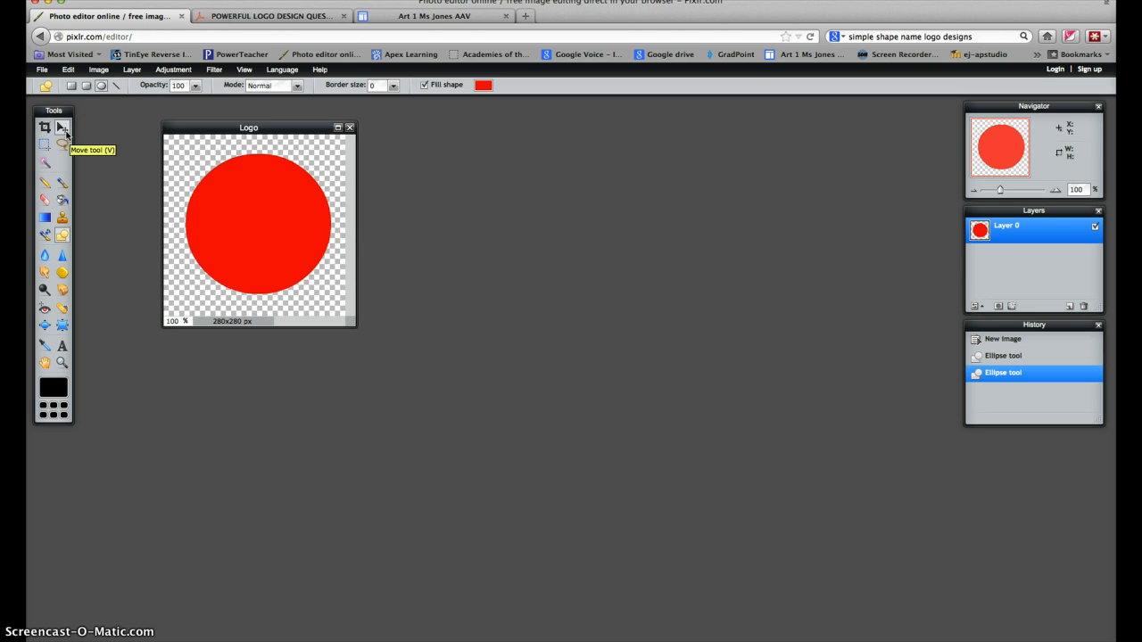
pyautogui.click(63, 129)
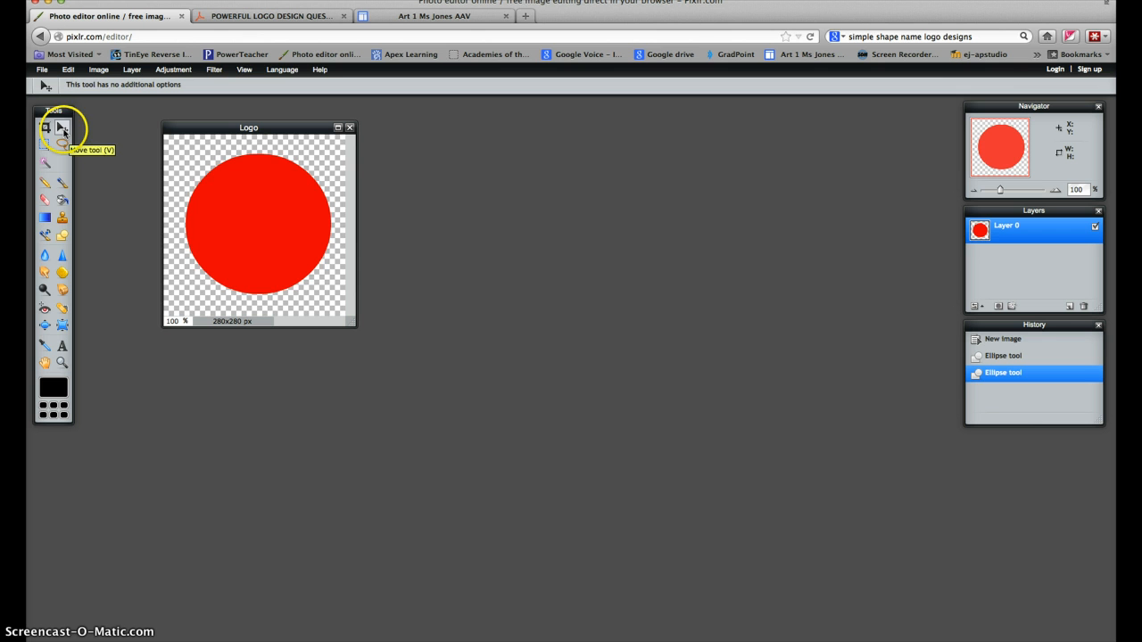
pyautogui.moveTo(265, 229)
pyautogui.mouseDown()
pyautogui.moveTo(255, 237)
pyautogui.moveTo(262, 230)
pyautogui.mouseUp()
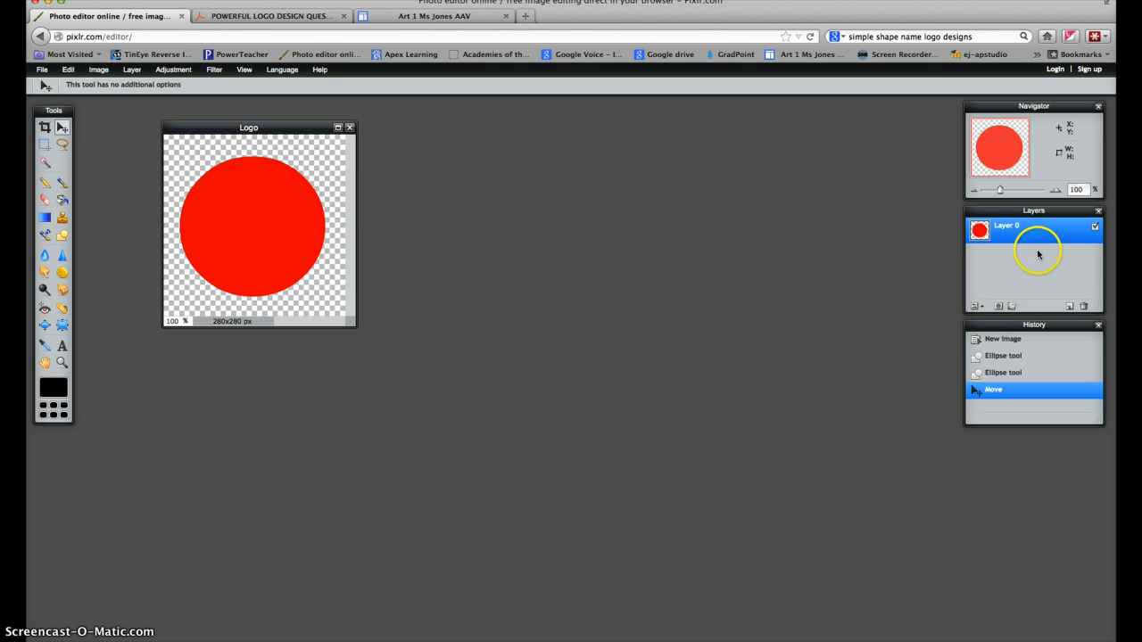
# Try a drop shadow on the red circle's layer with opacity about 35 and an adjusted distance and angle
pyautogui.click(1012, 307)
pyautogui.click(1012, 307)
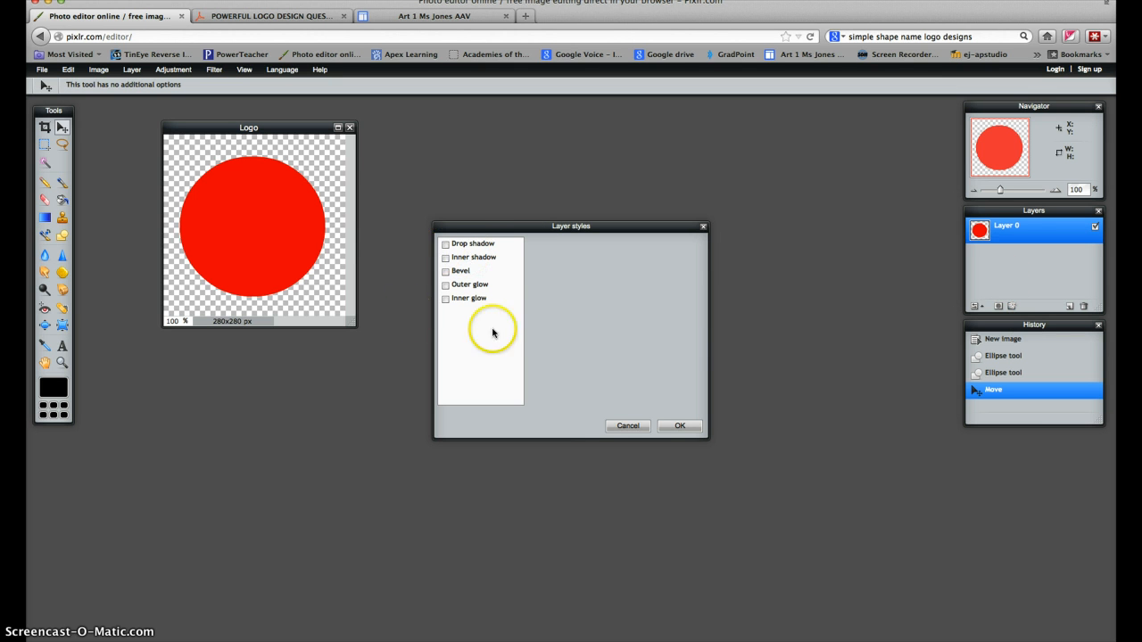
pyautogui.click(446, 244)
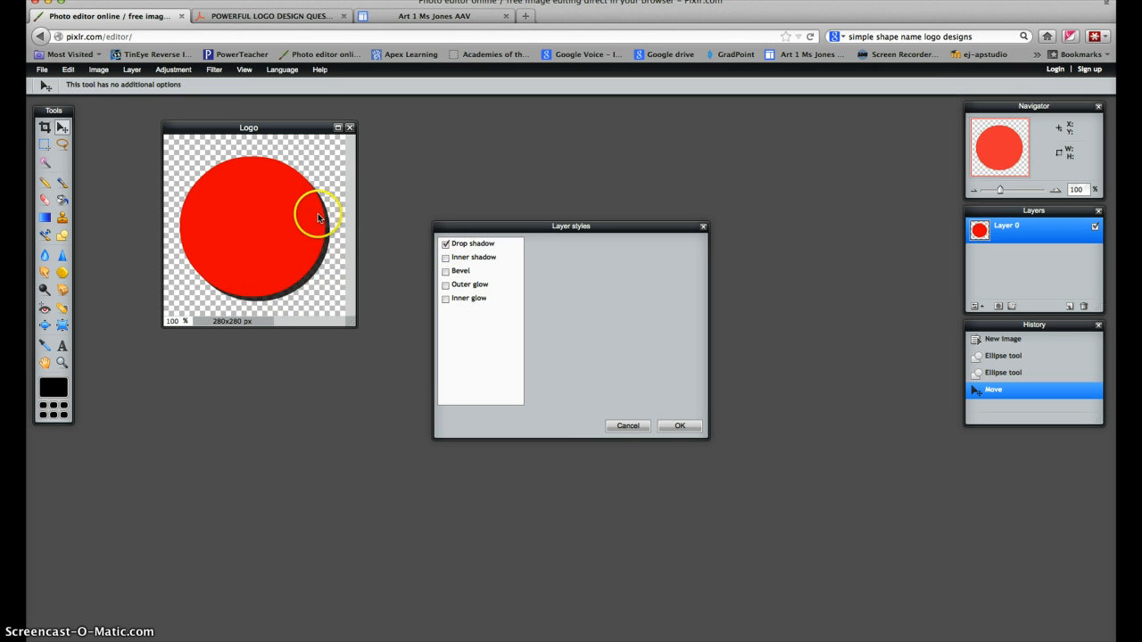
pyautogui.click(480, 245)
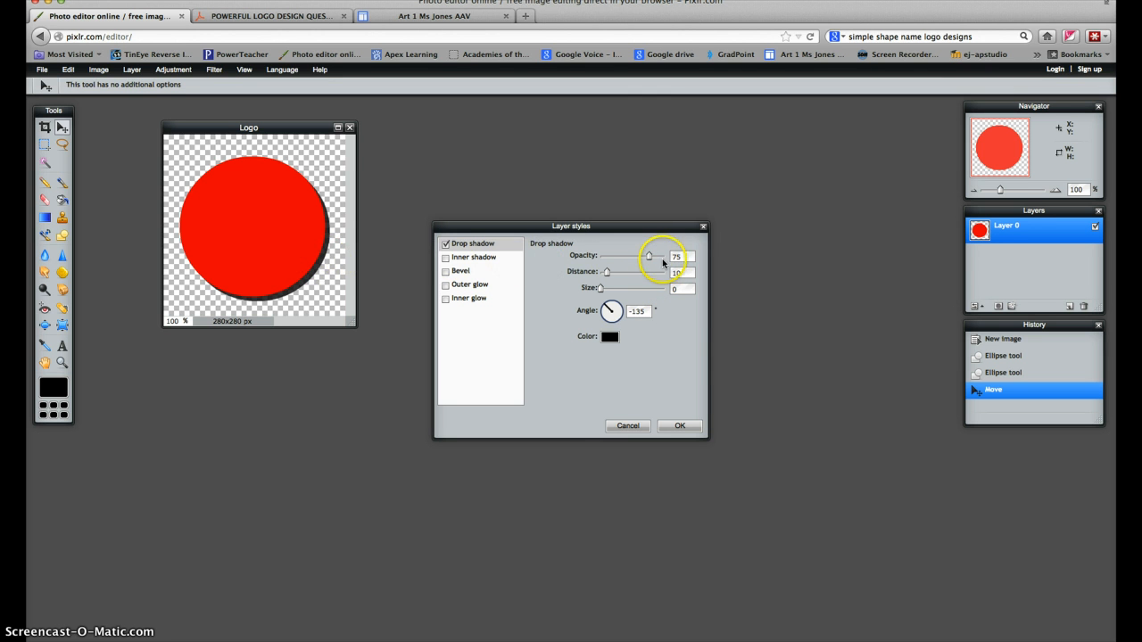
pyautogui.moveTo(650, 256); pyautogui.dragTo(627, 259)
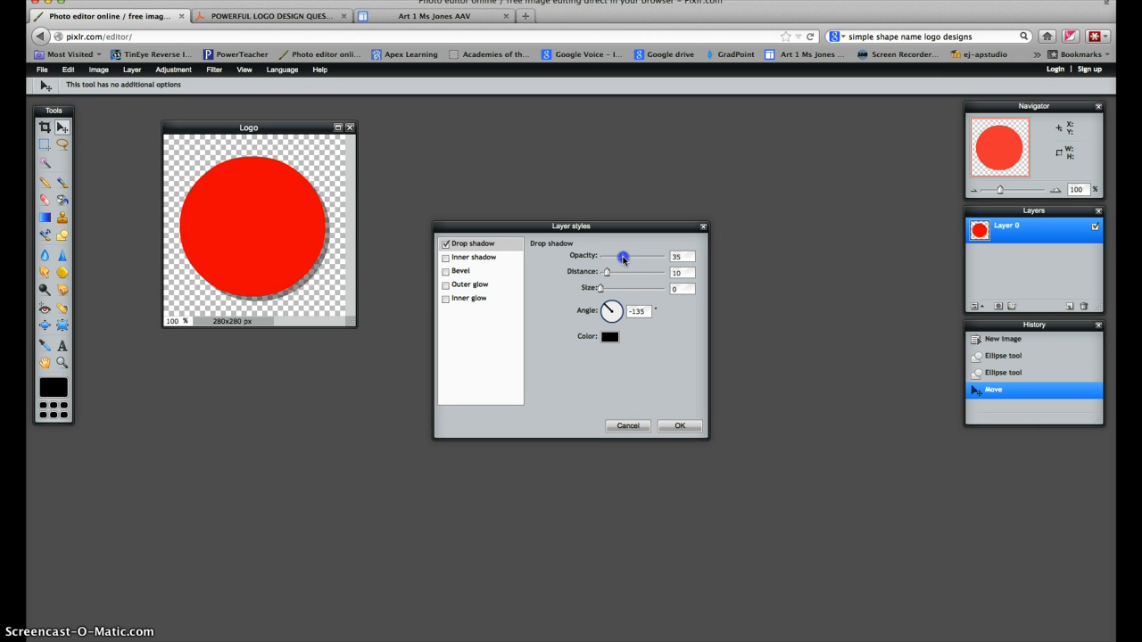
pyautogui.moveTo(603, 272)
pyautogui.mouseDown()
pyautogui.moveTo(617, 273)
pyautogui.moveTo(606, 275)
pyautogui.mouseUp()
pyautogui.click(608, 305)
pyautogui.moveTo(609, 308)
pyautogui.mouseDown()
pyautogui.moveTo(593, 304)
pyautogui.moveTo(606, 306)
pyautogui.mouseUp()
pyautogui.click(634, 426)
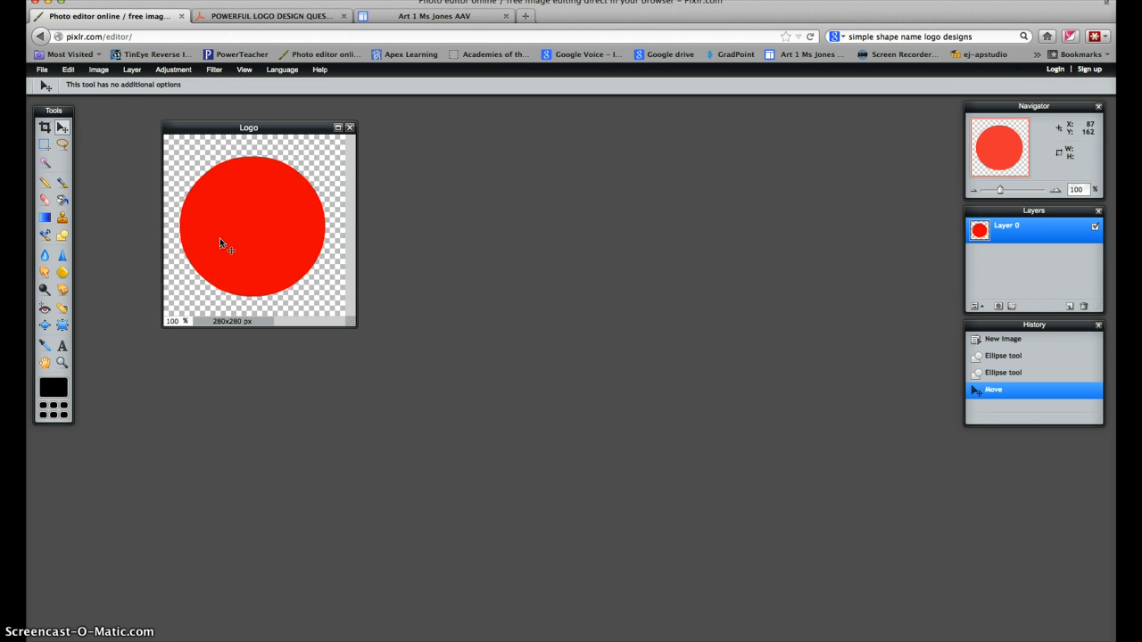
# Add a new empty layer above the red circle's layer
pyautogui.click(132, 71)
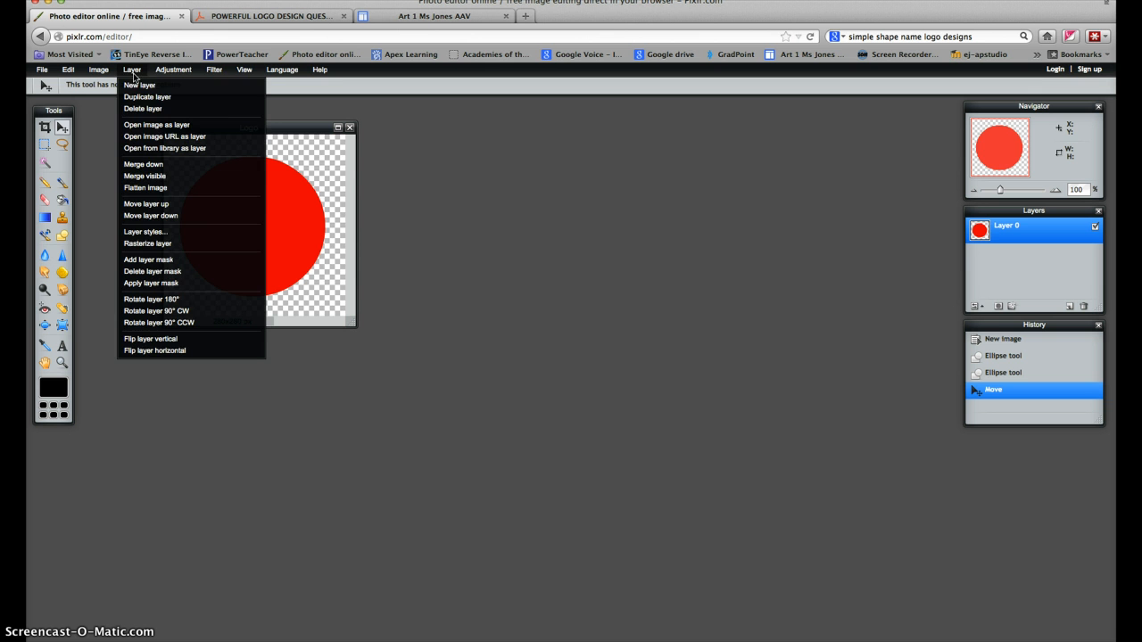
pyautogui.click(145, 88)
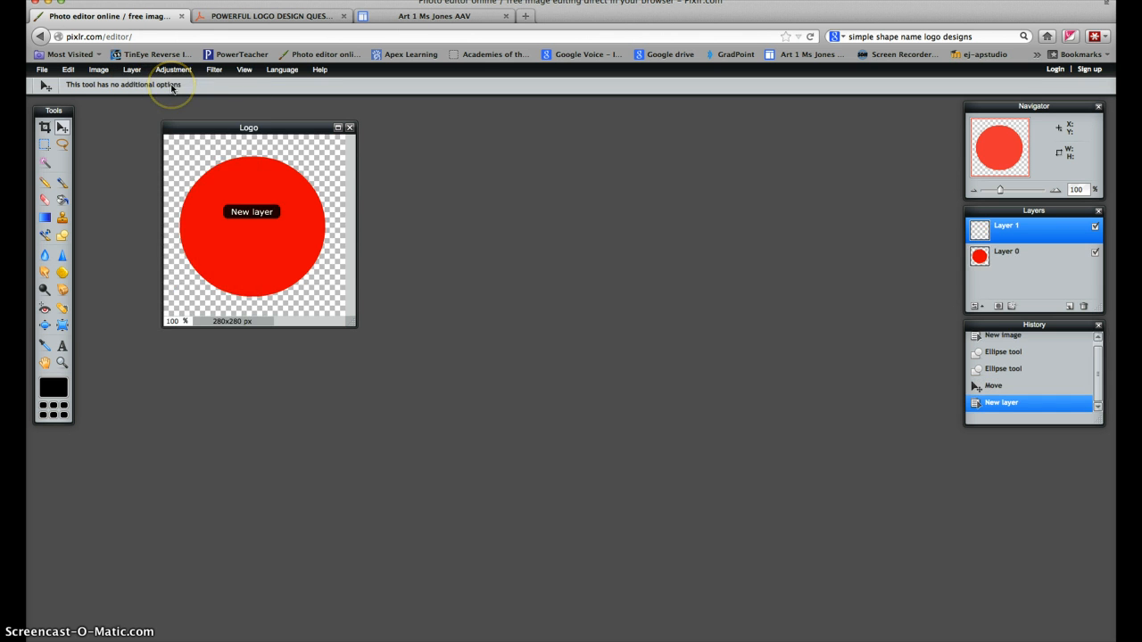
# On the new empty layer, set the Ellipse tool's fill color to off-white, hex faf5f5
pyautogui.click(1035, 257)
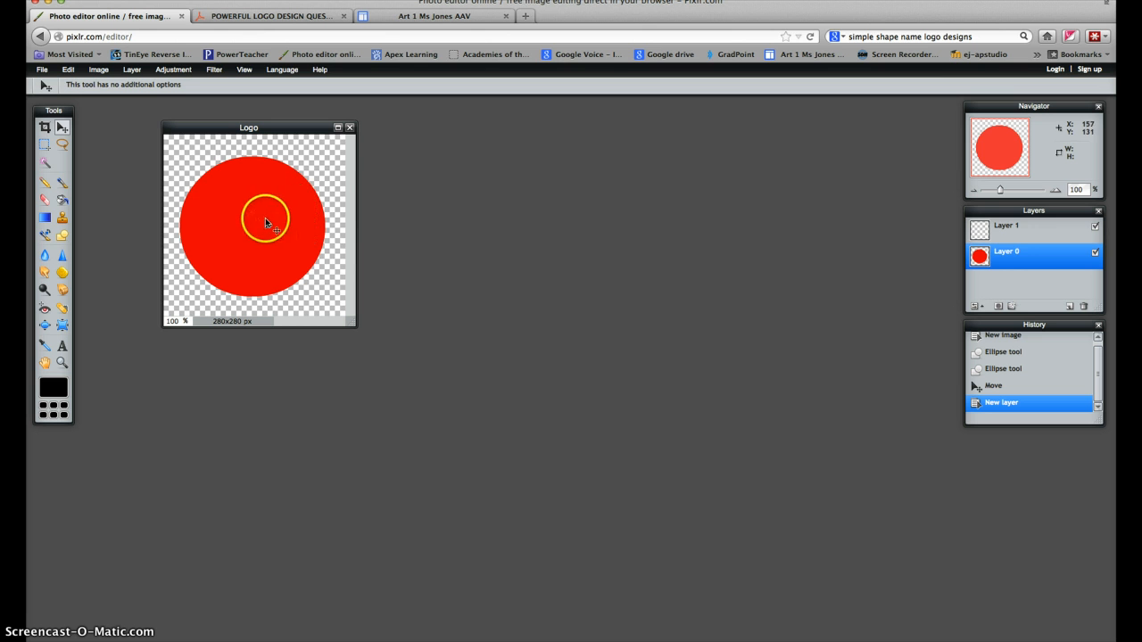
pyautogui.click(1015, 236)
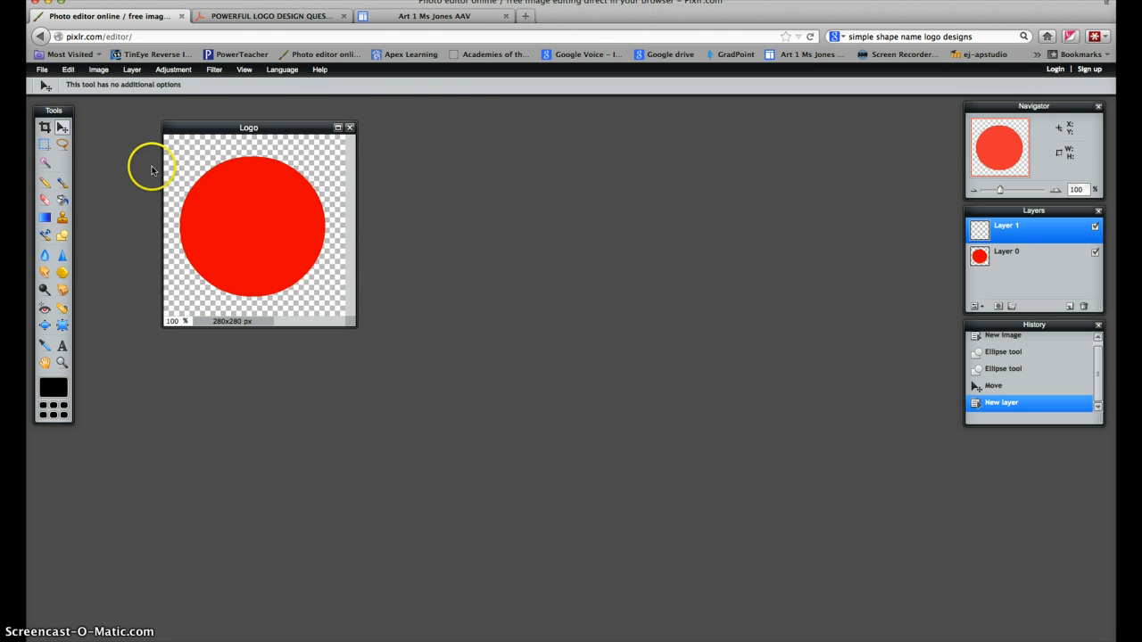
pyautogui.click(64, 239)
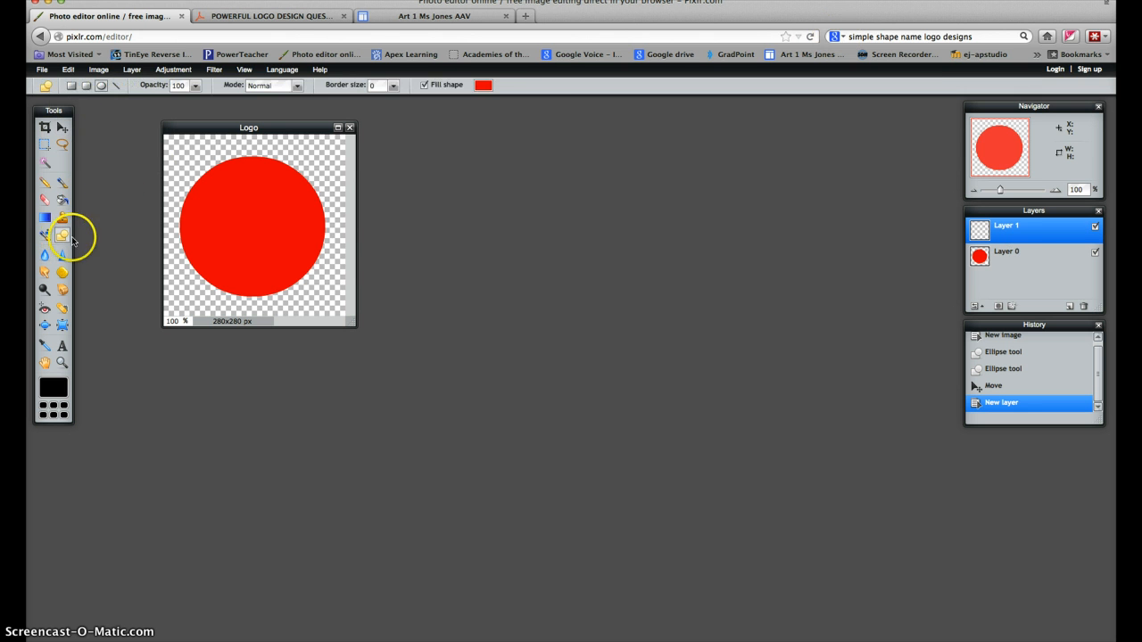
pyautogui.click(99, 90)
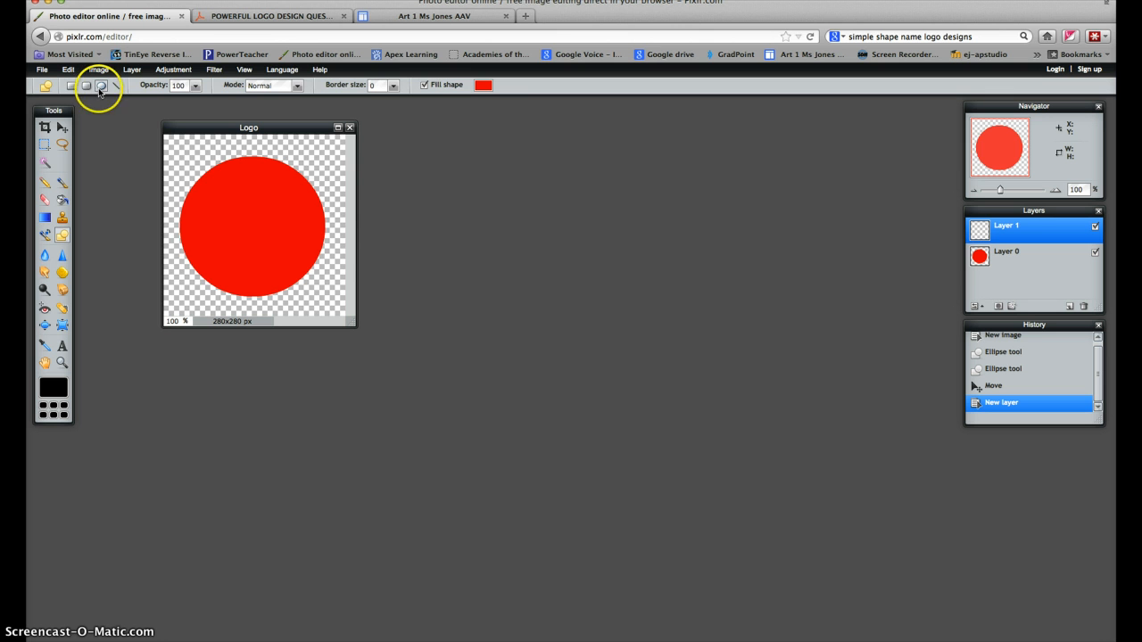
pyautogui.click(483, 86)
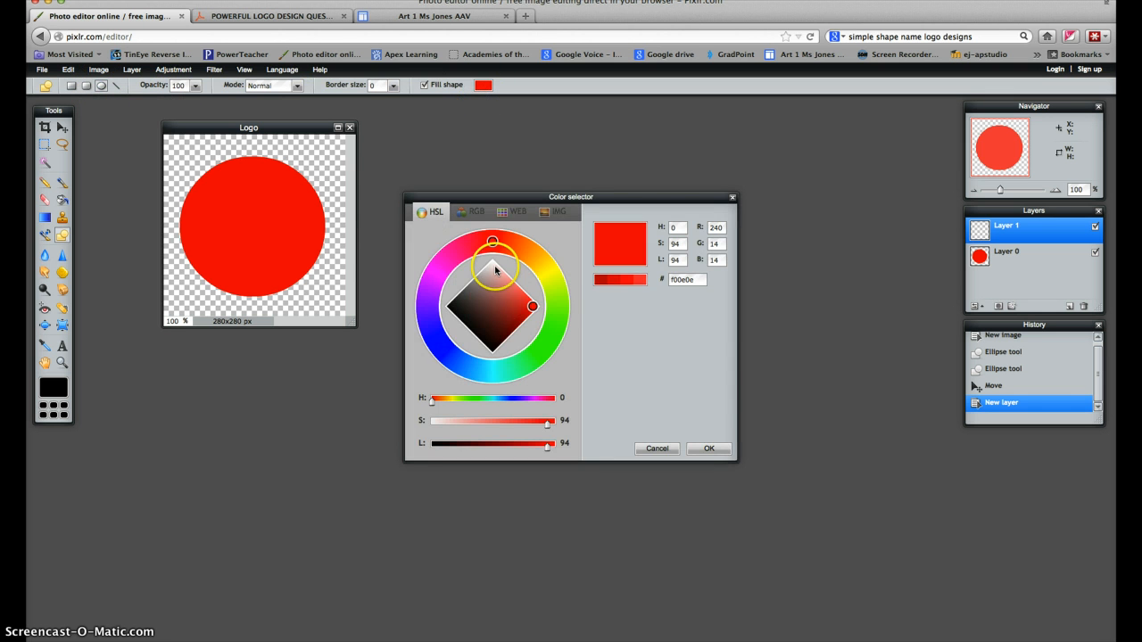
pyautogui.click(492, 263)
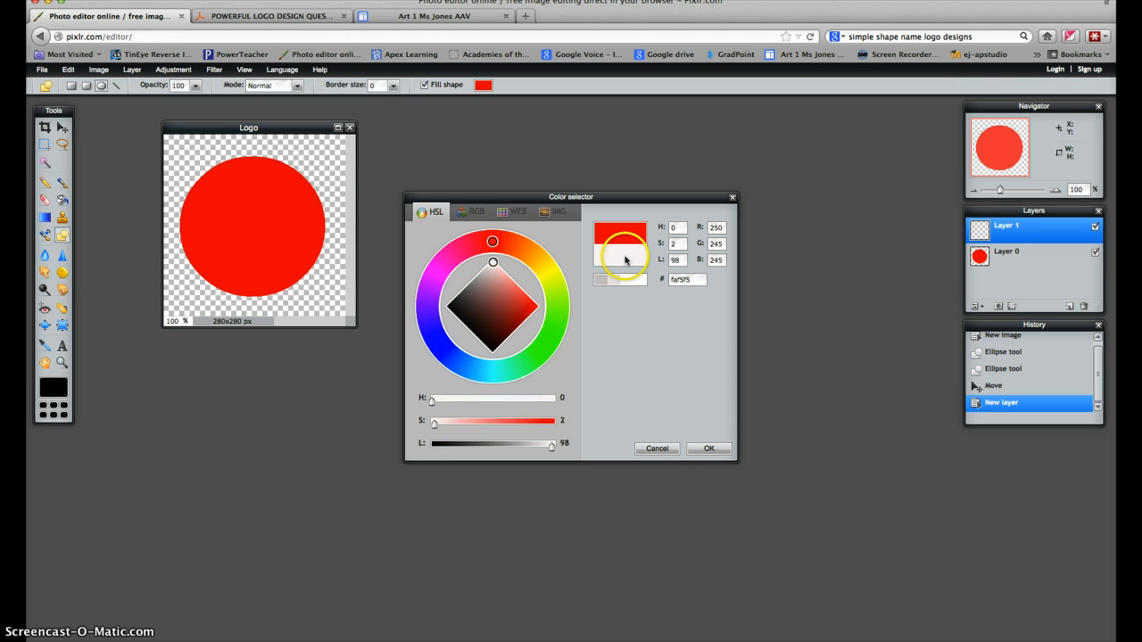
pyautogui.click(711, 449)
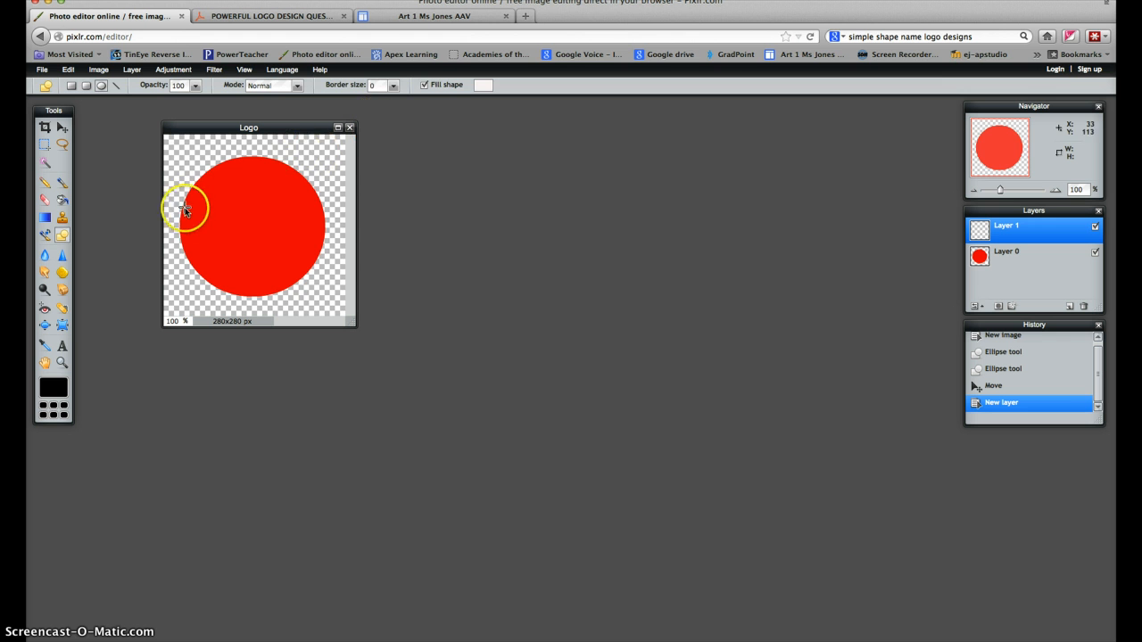
# Draw an off-white ellipse smaller than the red circle and move it to the red circle's center so an even ring shows
pyautogui.moveTo(211, 183); pyautogui.dragTo(335, 293)
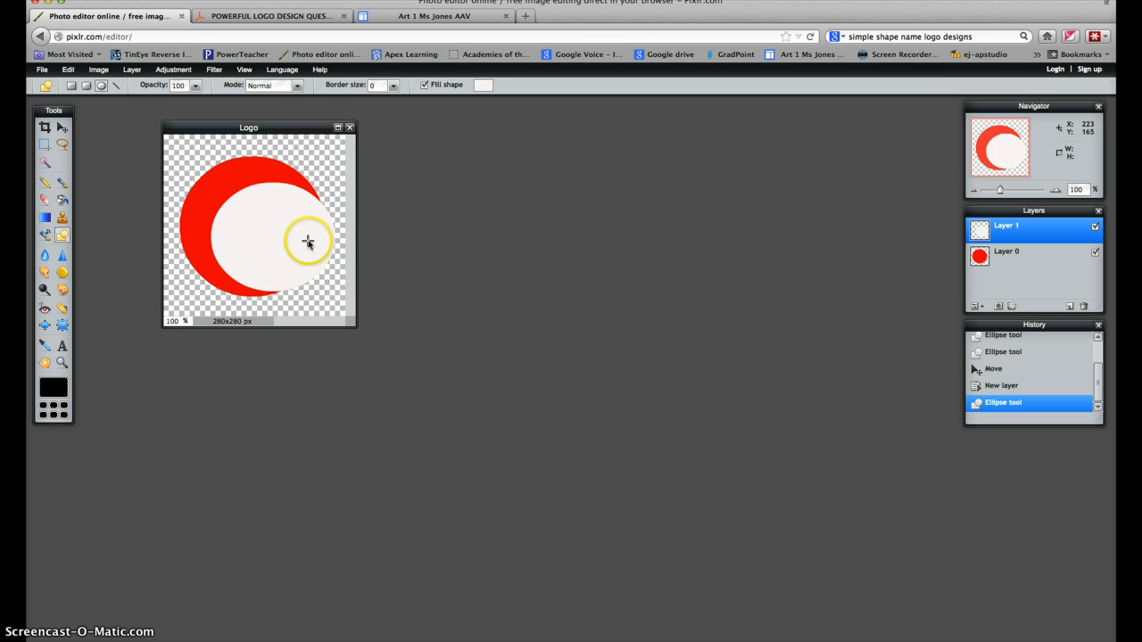
pyautogui.click(64, 128)
pyautogui.moveTo(301, 254); pyautogui.dragTo(281, 239)
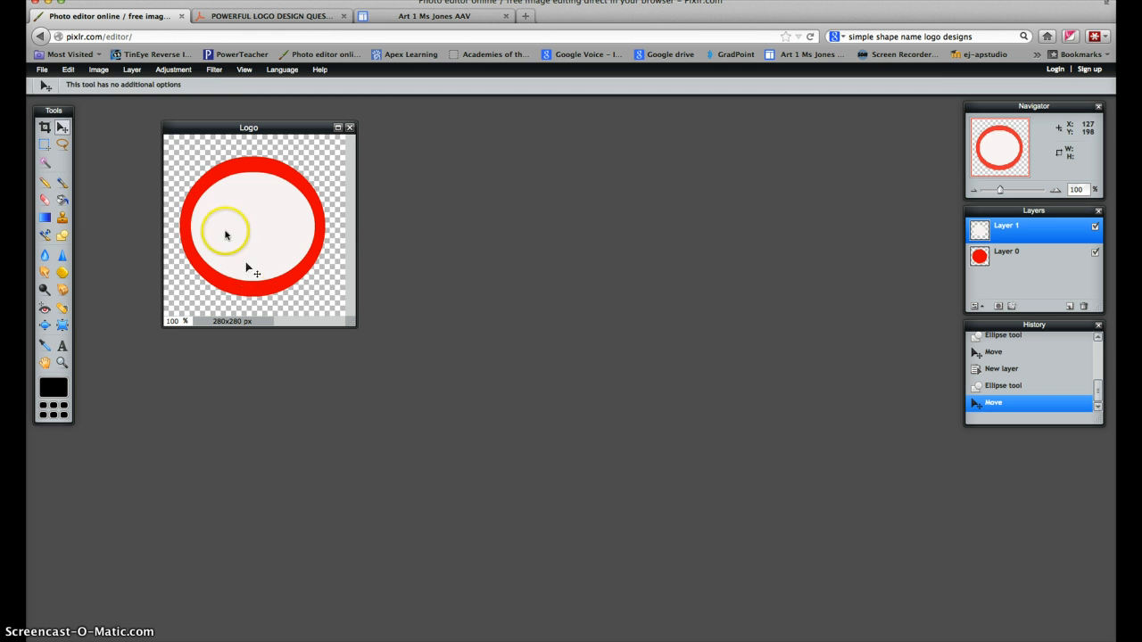
# Free transform the off-white ellipse to make it slightly taller at both top and bottom, and apply the change
pyautogui.click(70, 71)
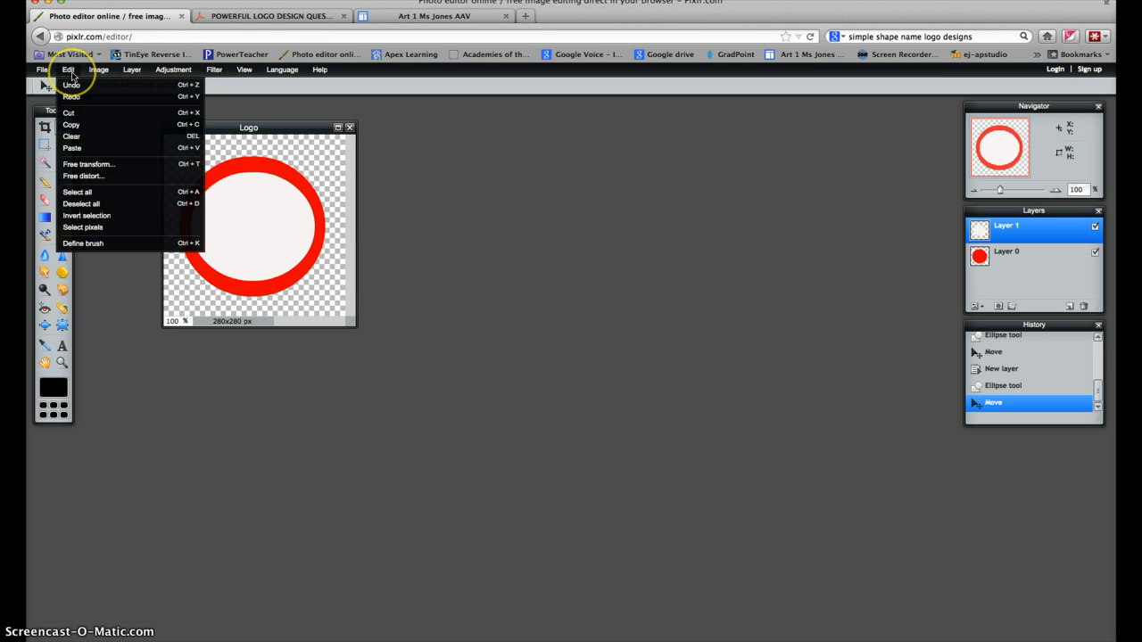
pyautogui.click(82, 165)
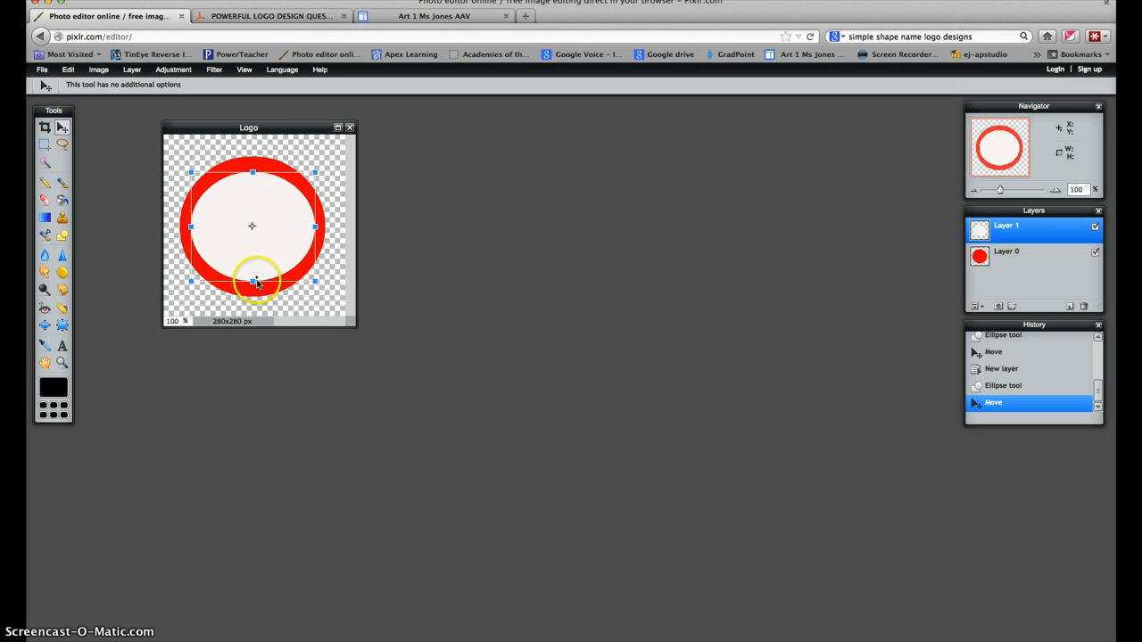
pyautogui.moveTo(255, 284); pyautogui.dragTo(251, 287)
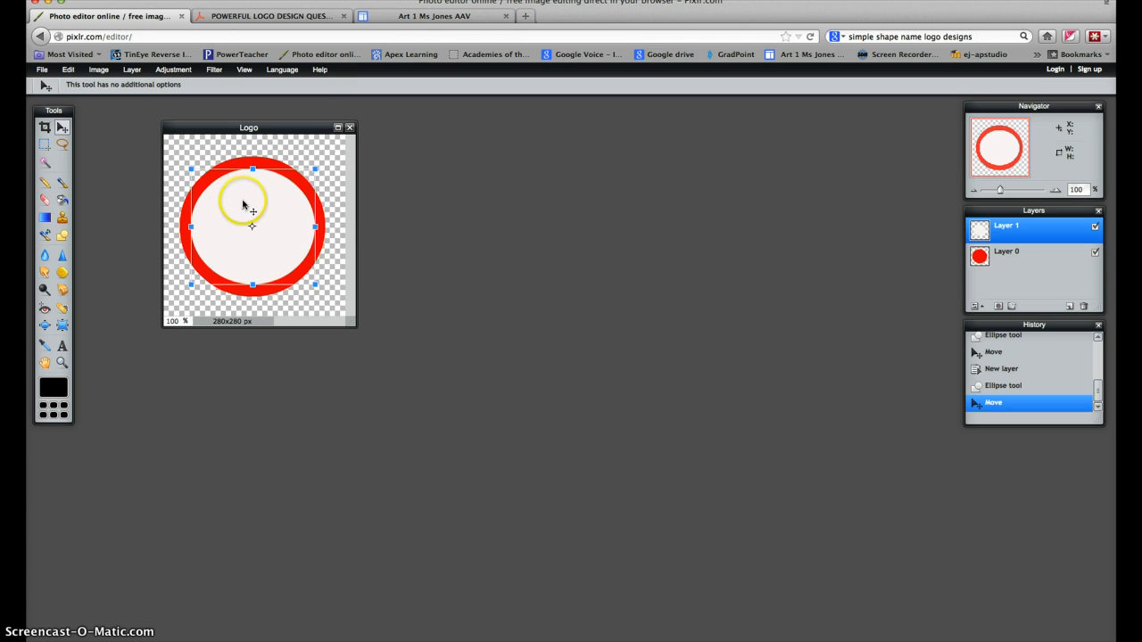
pyautogui.click(486, 231)
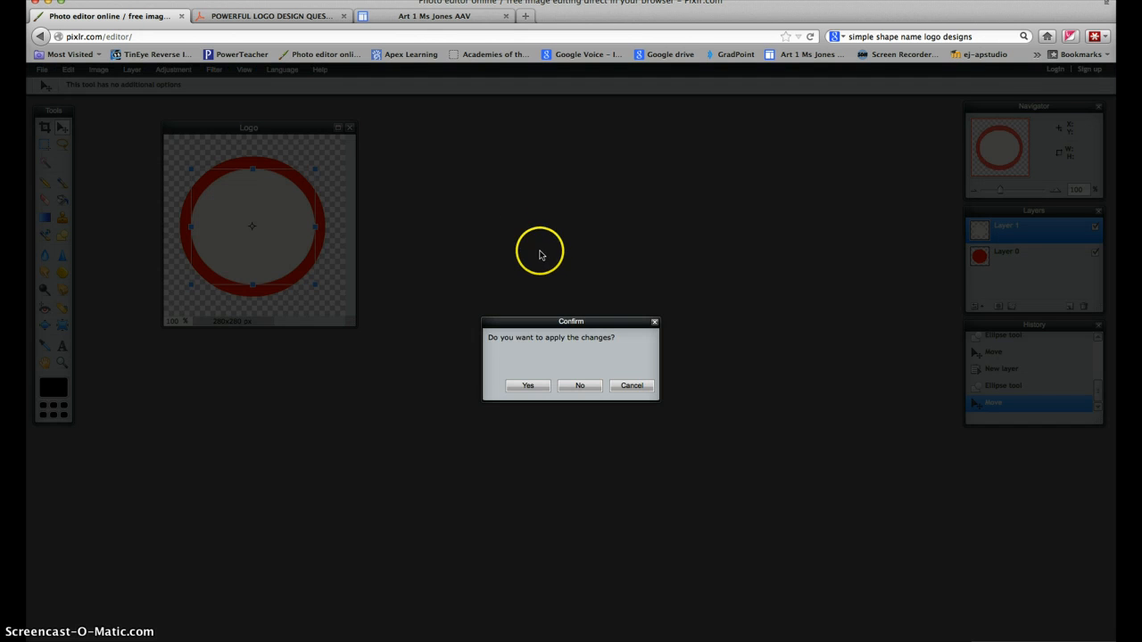
pyautogui.click(523, 383)
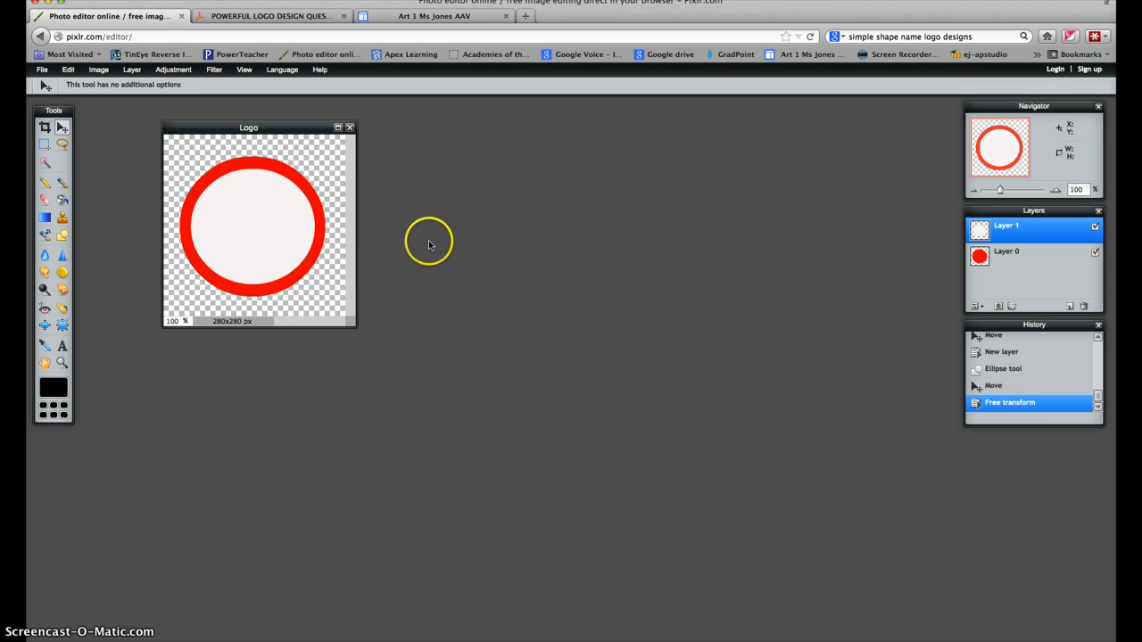
# Add a new layer above the off-white ellipse and set the Rectangle tool's border size to 0
pyautogui.click(132, 70)
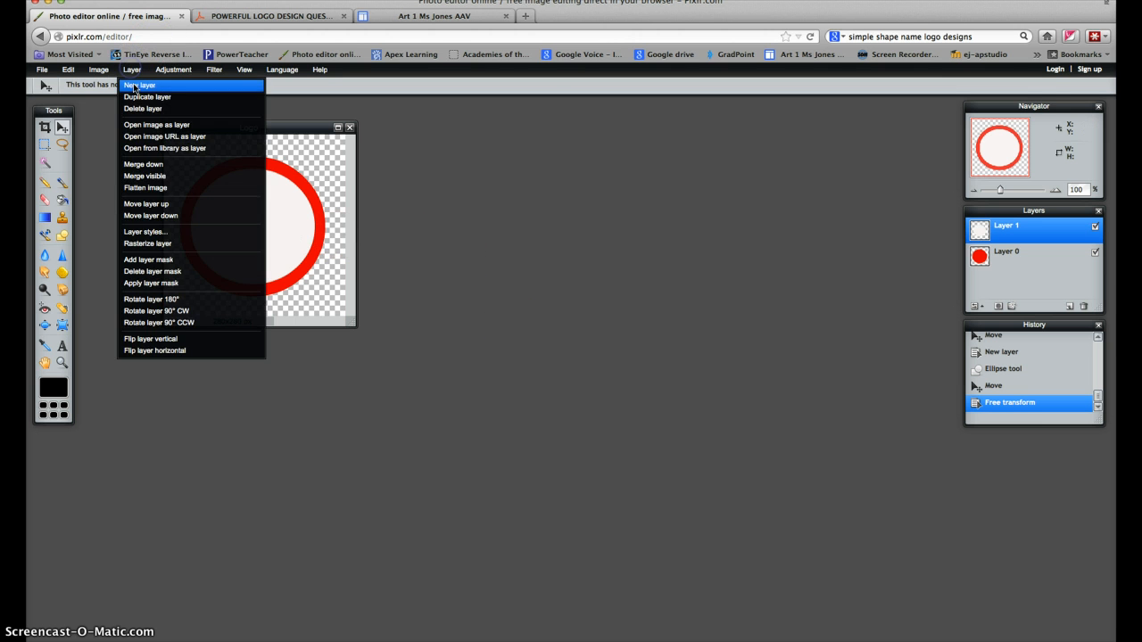
pyautogui.click(136, 85)
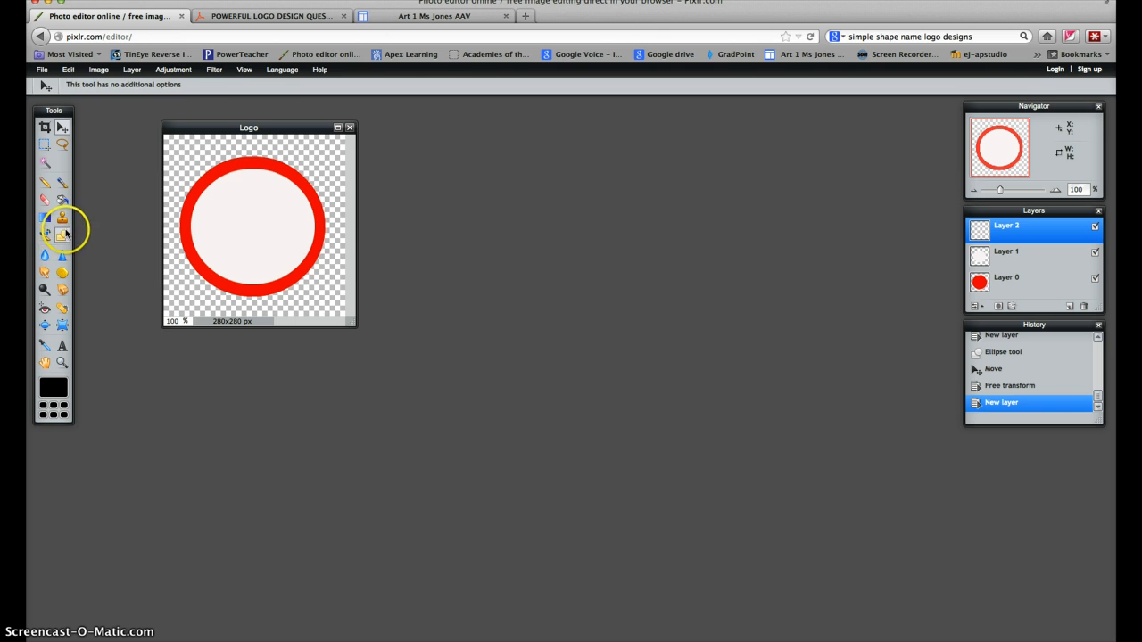
pyautogui.click(62, 236)
pyautogui.click(72, 87)
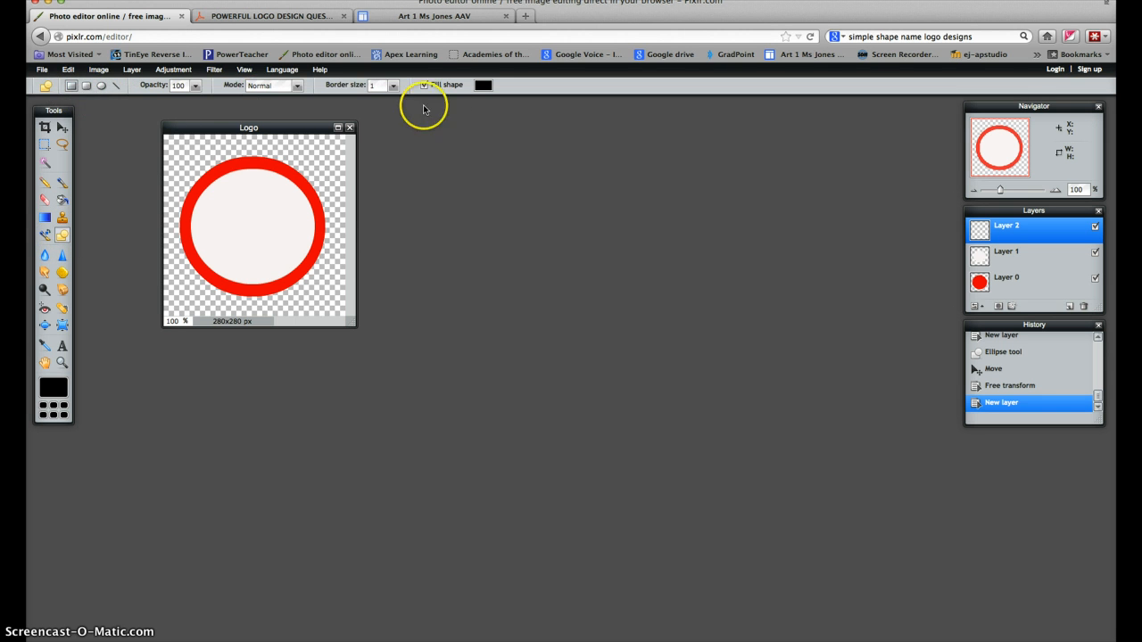
pyautogui.click(393, 86)
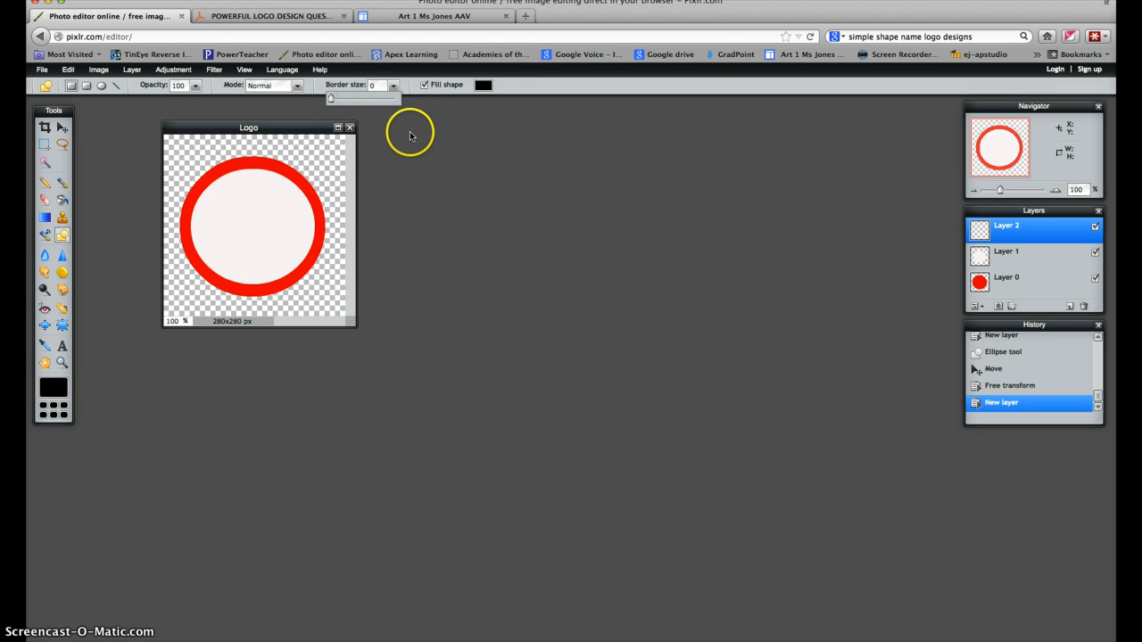
# Set the rectangle fill color to blue, hex 220ceb
pyautogui.click(485, 86)
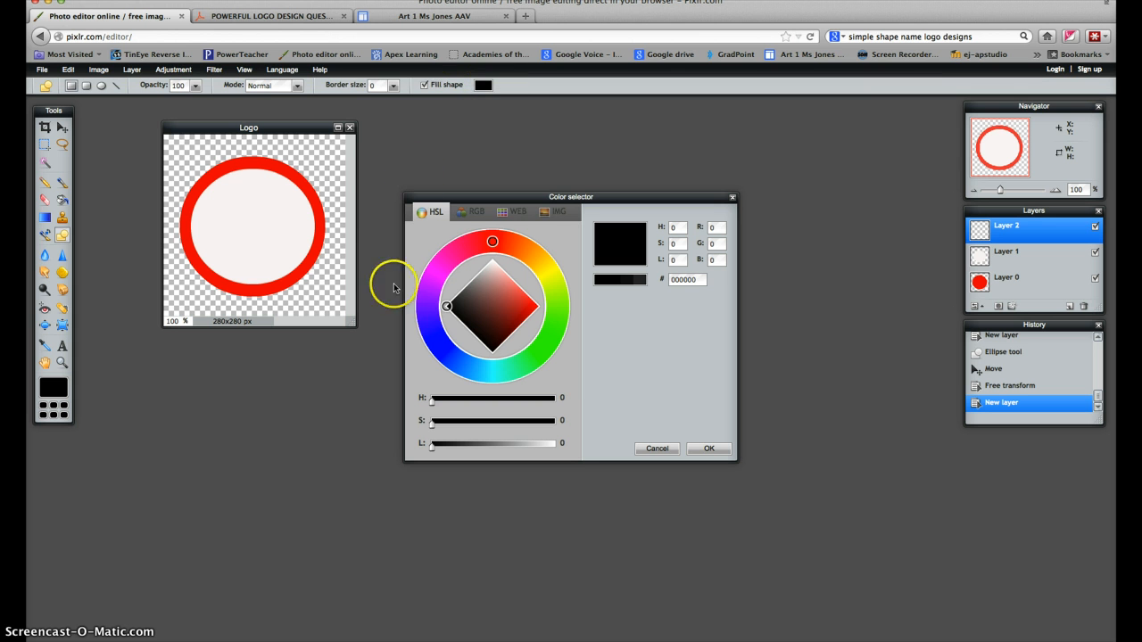
pyautogui.click(435, 334)
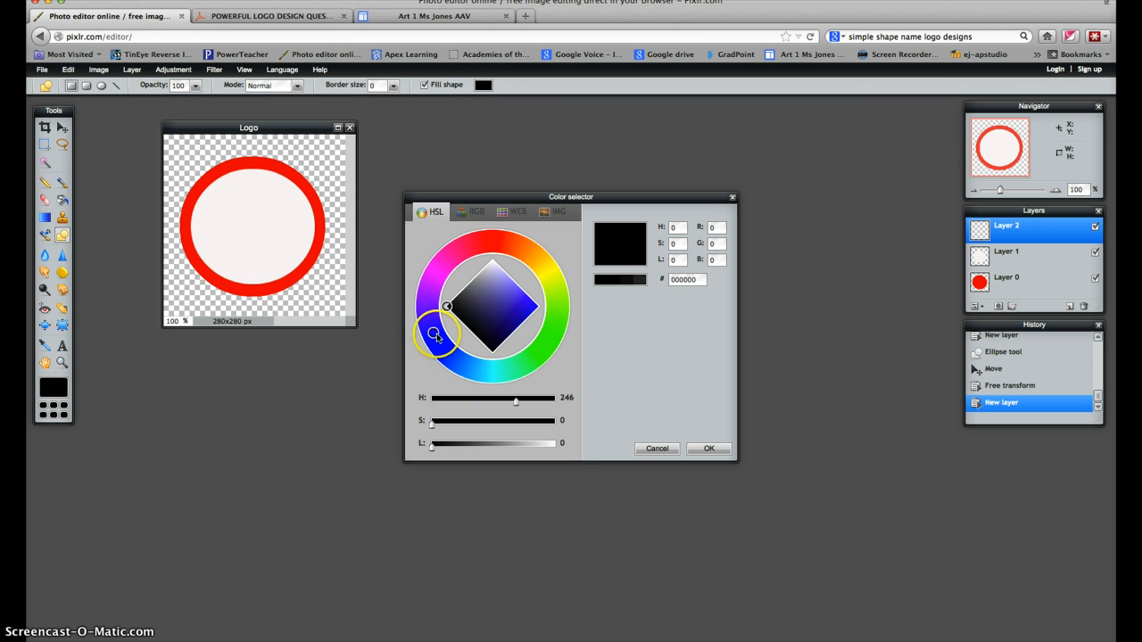
pyautogui.click(532, 307)
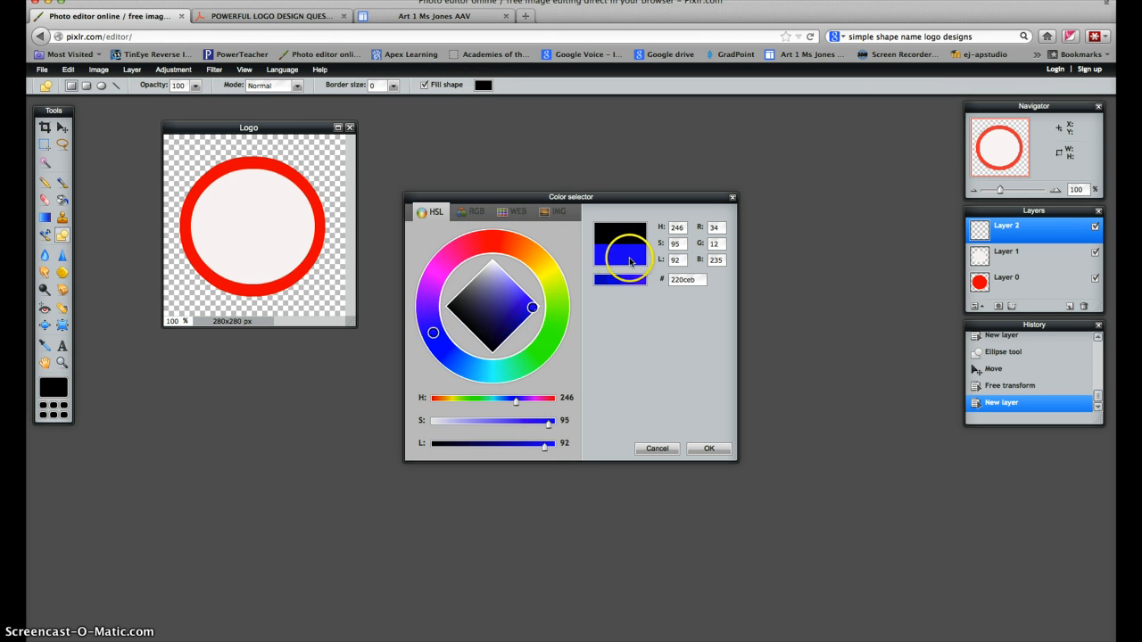
pyautogui.click(705, 450)
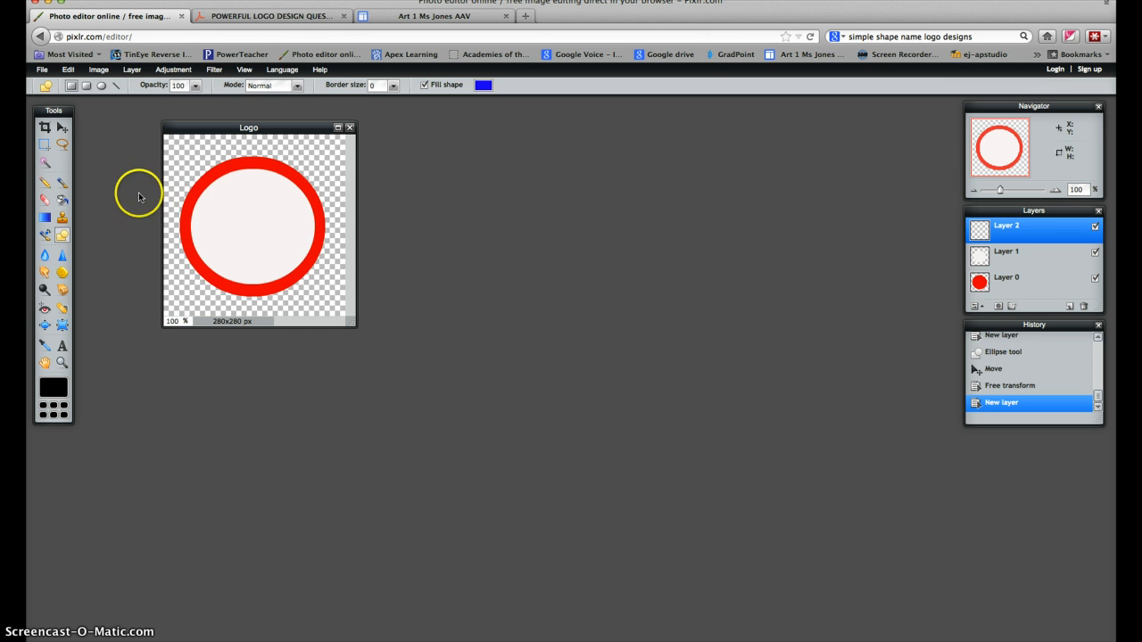
# Draw a thin blue horizontal bar across the middle of the ring, extending past both sides, and nudge it into the center
pyautogui.moveTo(166, 212); pyautogui.dragTo(339, 239)
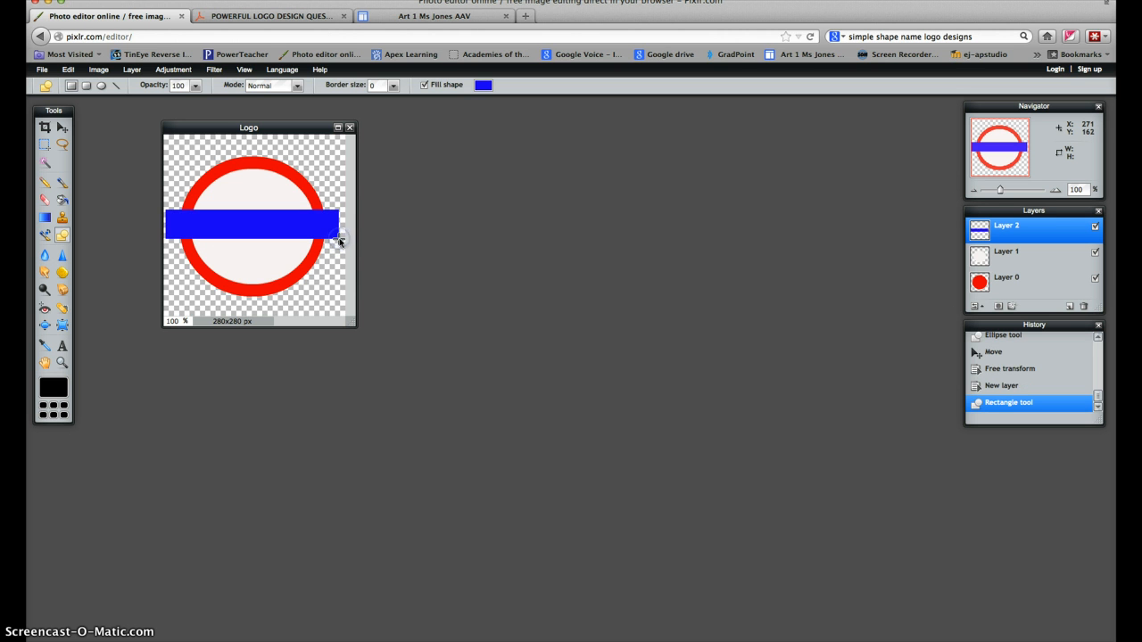
pyautogui.click(62, 129)
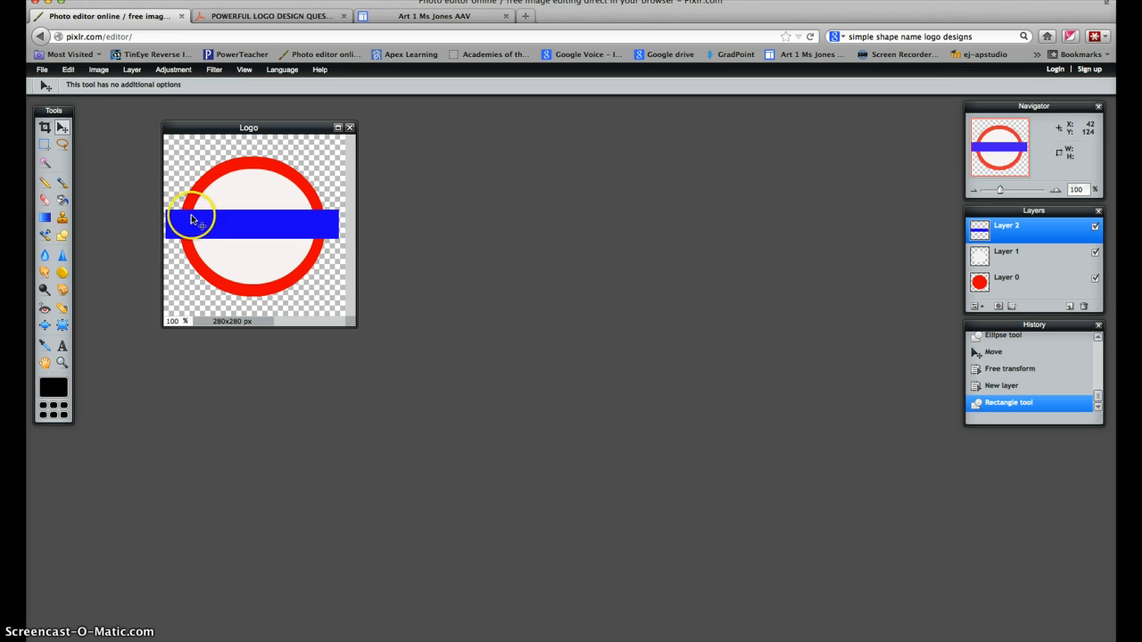
pyautogui.moveTo(194, 219); pyautogui.dragTo(195, 220)
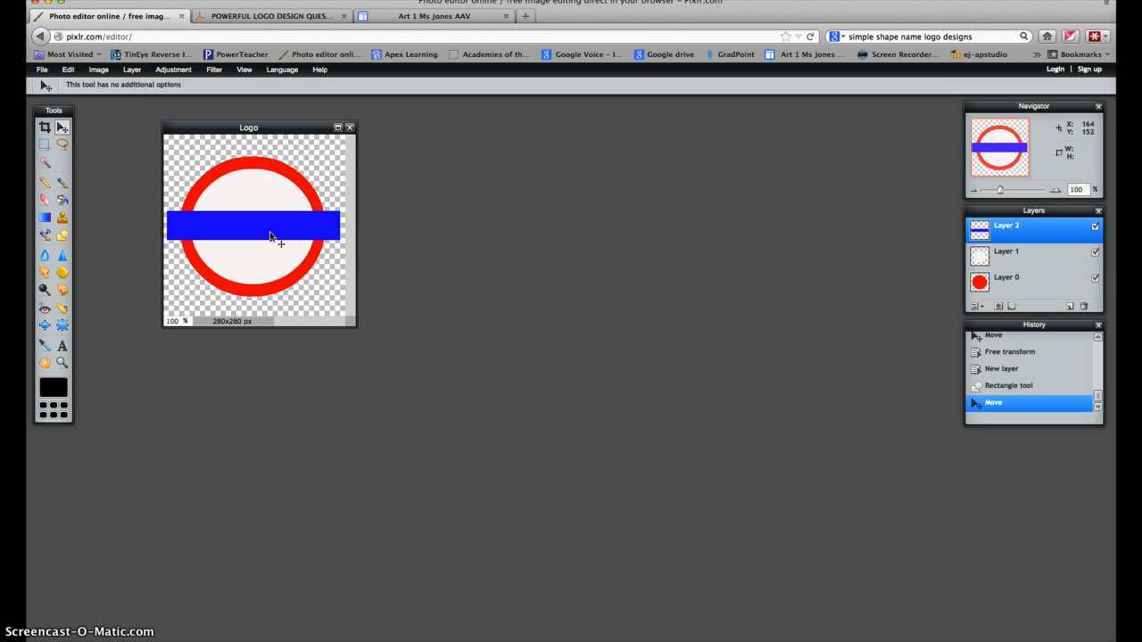
# Add the text UNDERGROUND on the blue bar
pyautogui.click(62, 347)
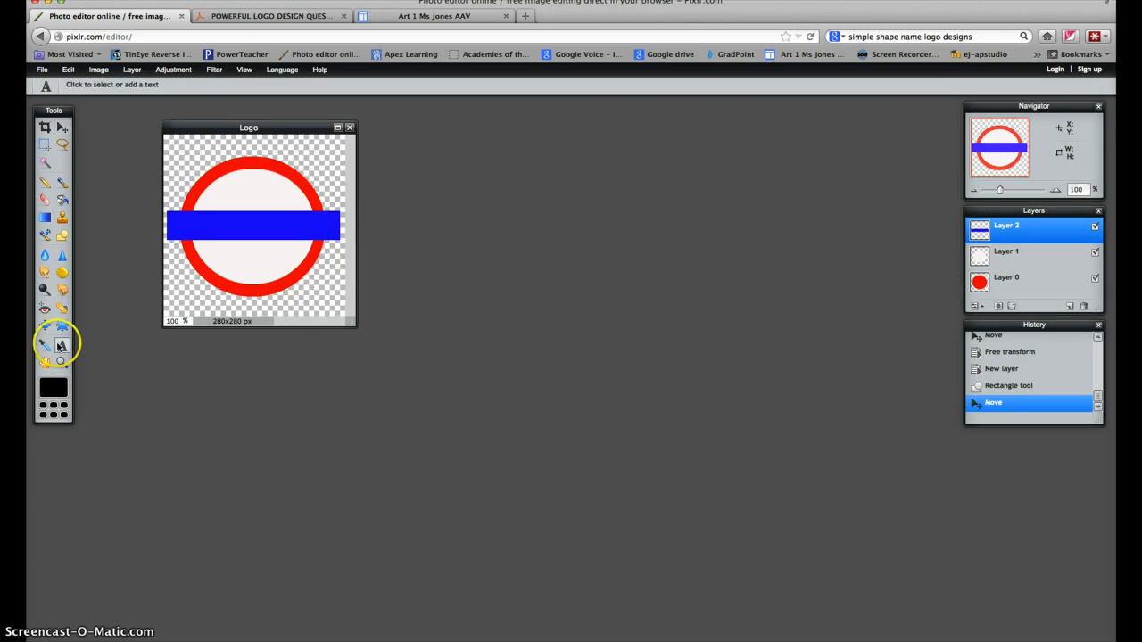
pyautogui.click(61, 348)
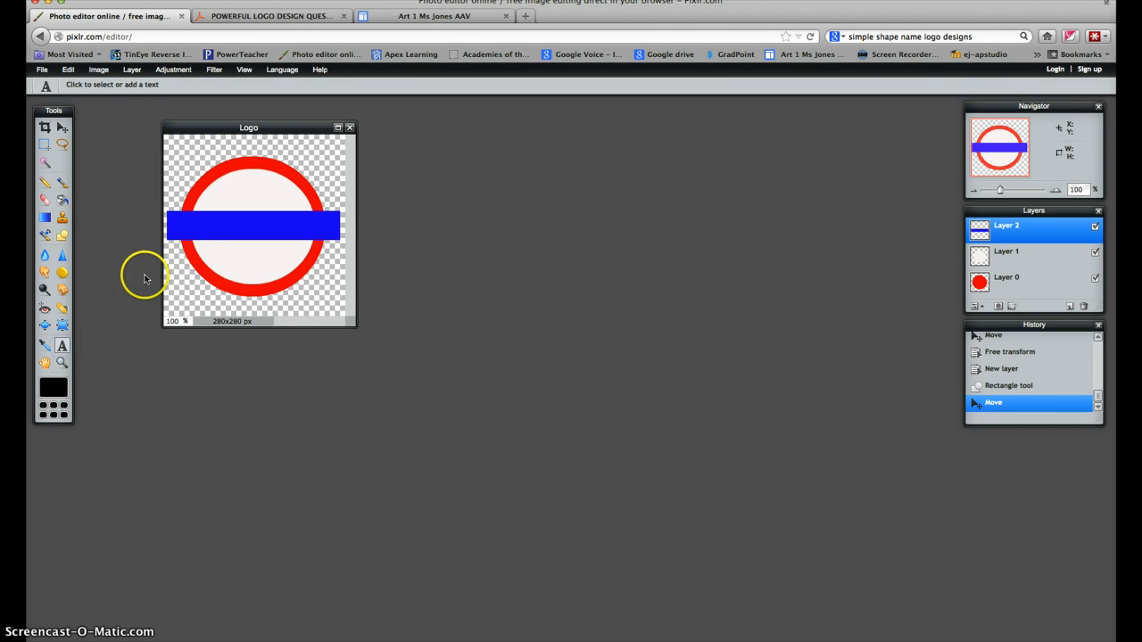
pyautogui.click(184, 227)
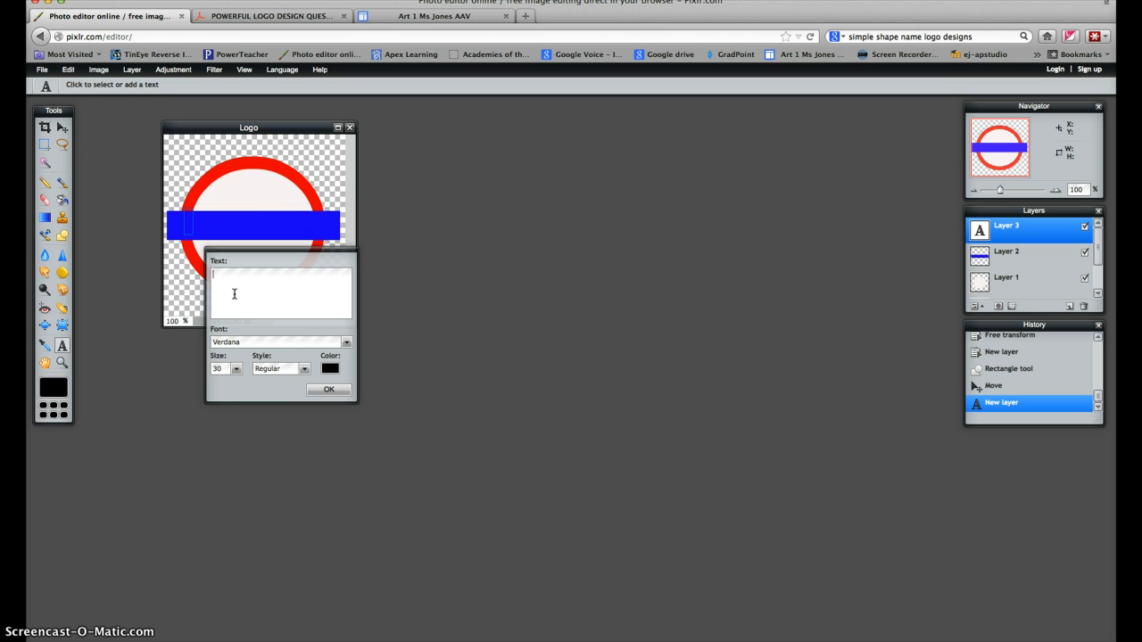
pyautogui.write('NDERGROUND')
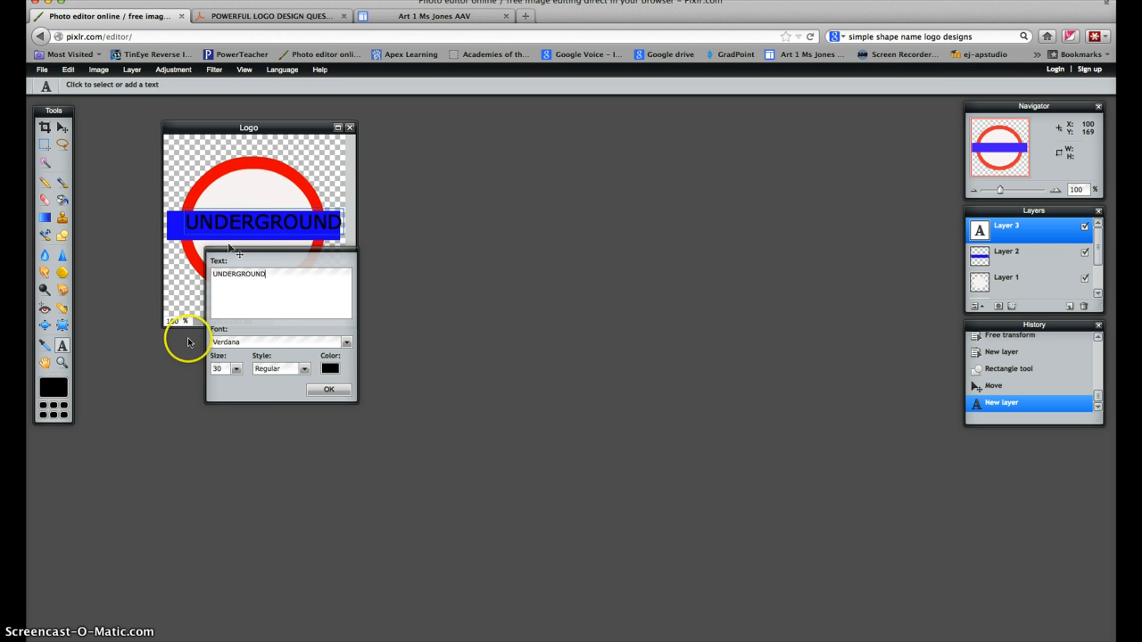
# Browse the font previews and set the UNDERGROUND text's font to Geneva
pyautogui.click(261, 342)
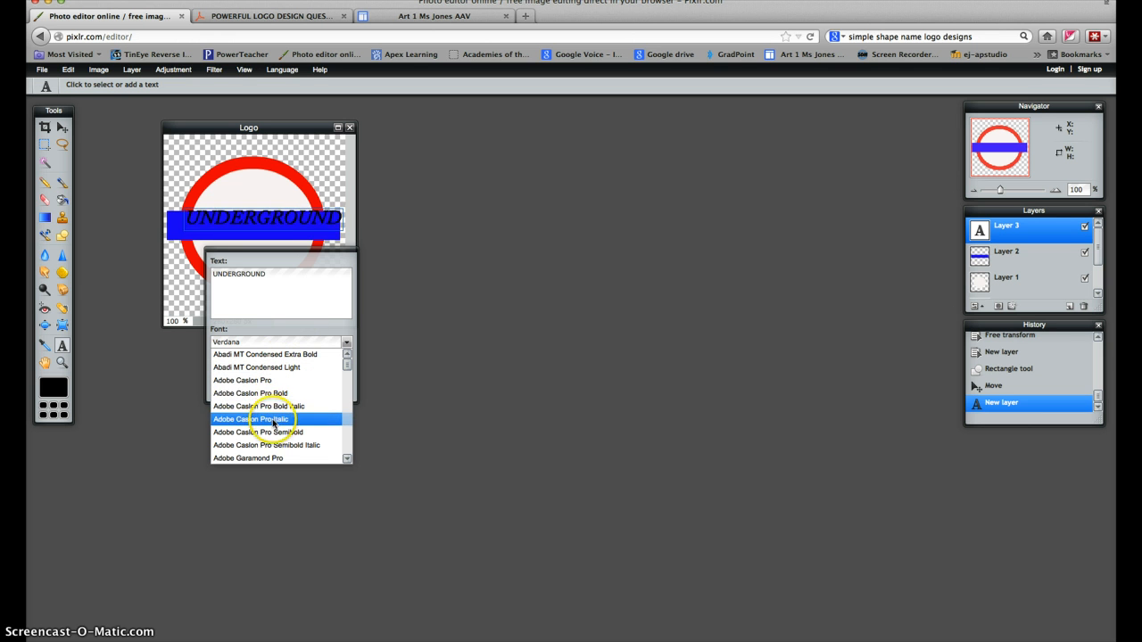
pyautogui.scroll(-5, 272, 432)
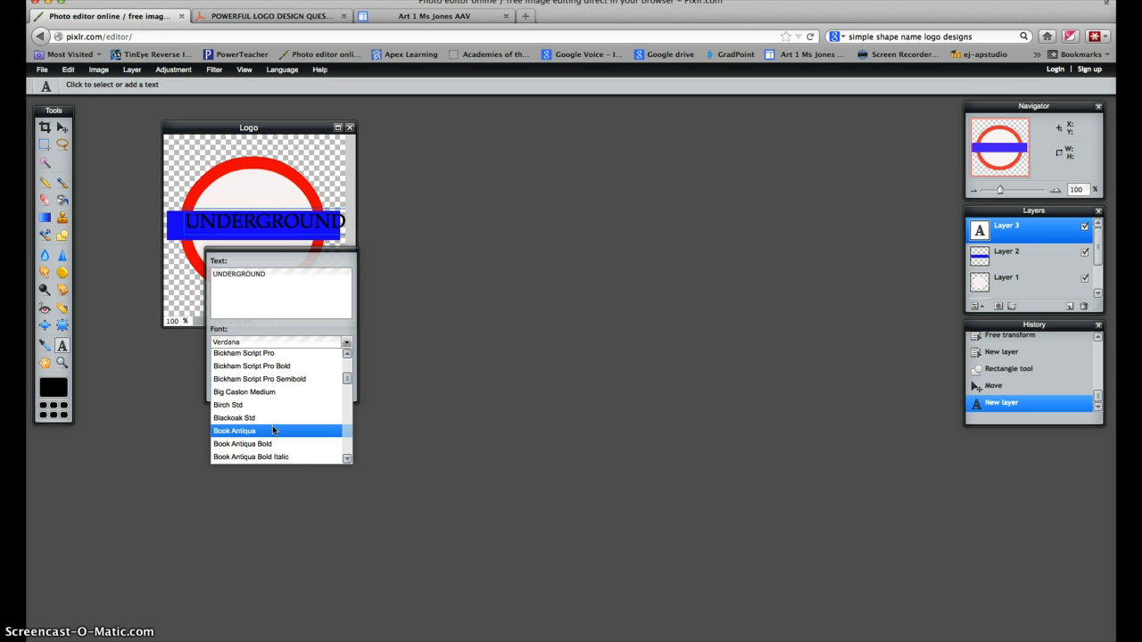
pyautogui.scroll(-5, 272, 430)
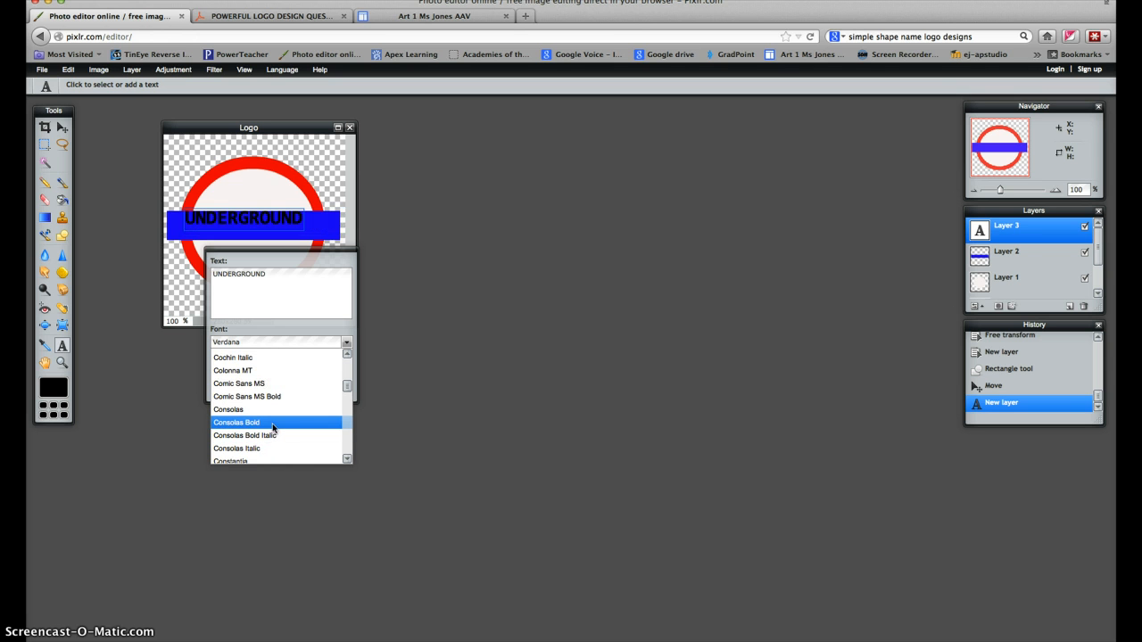
pyautogui.scroll(-8, 273, 429)
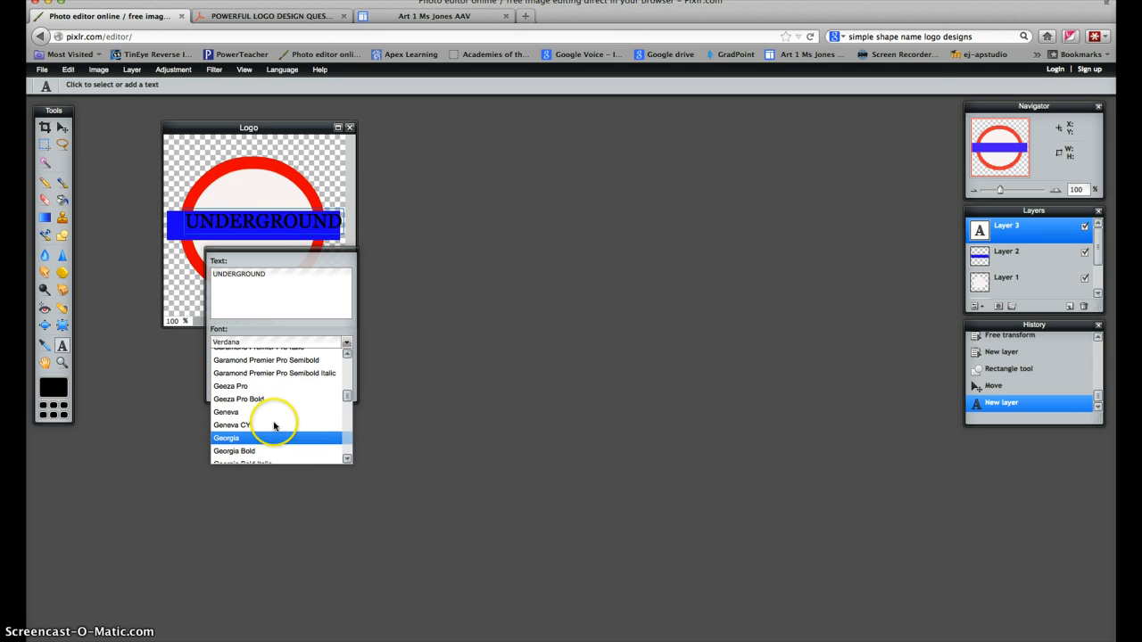
pyautogui.click(275, 414)
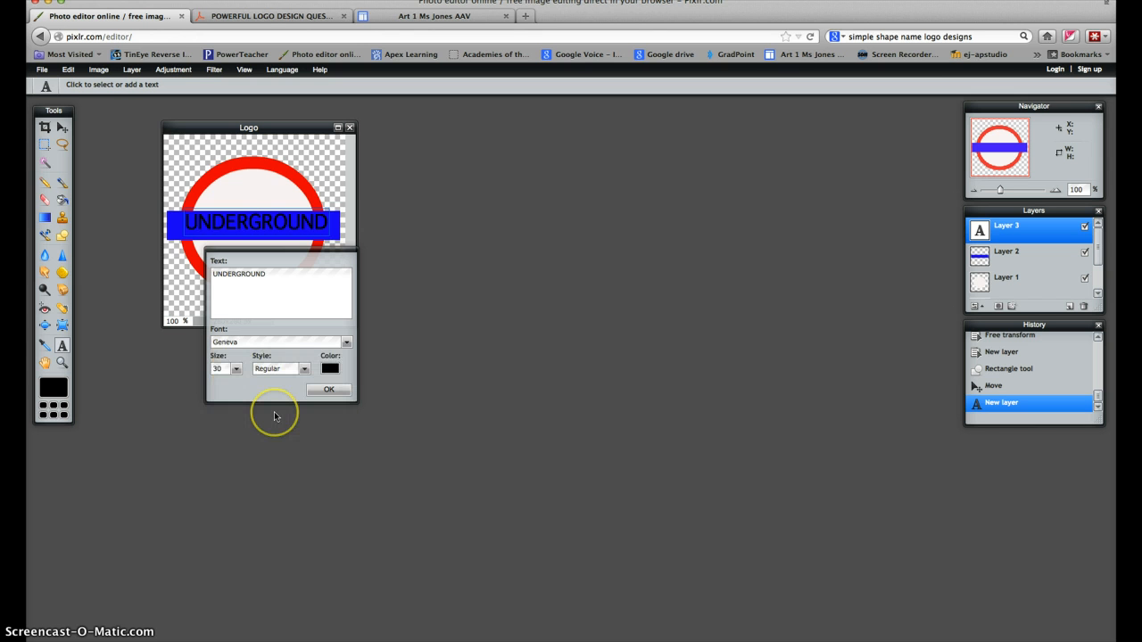
# Set the UNDERGROUND text color to off-white, hex f5eded
pyautogui.click(332, 370)
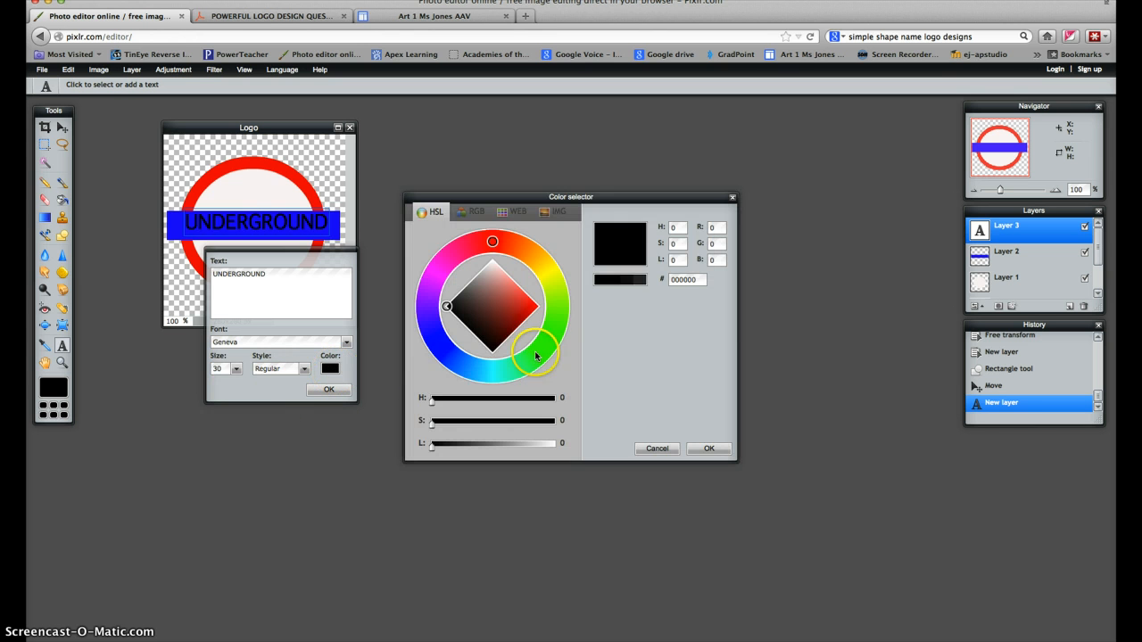
pyautogui.click(492, 264)
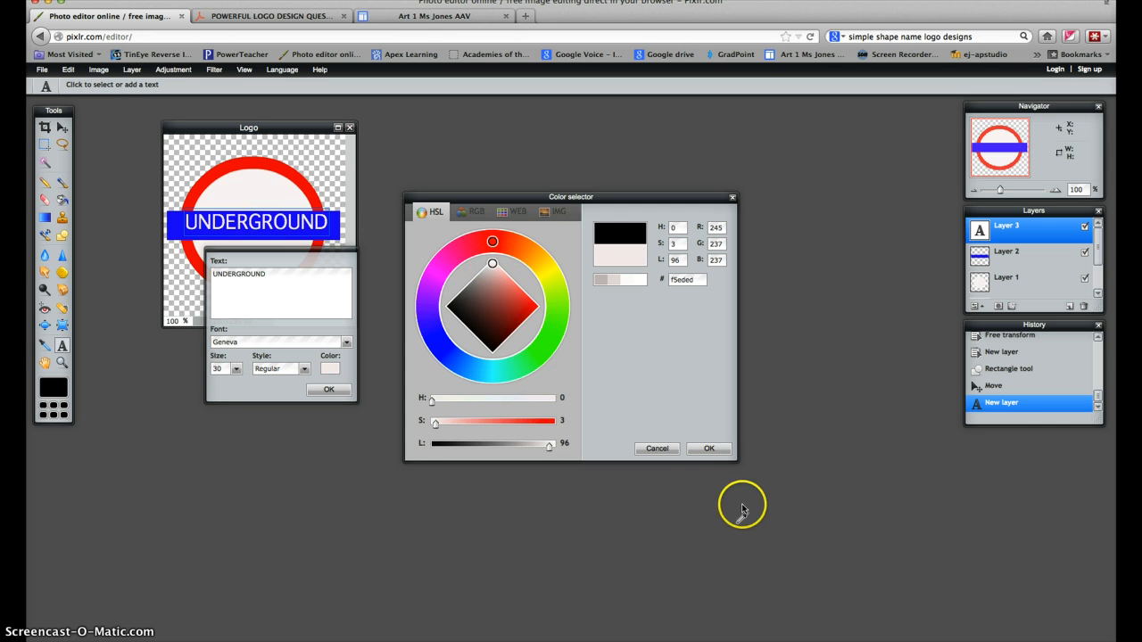
pyautogui.click(710, 450)
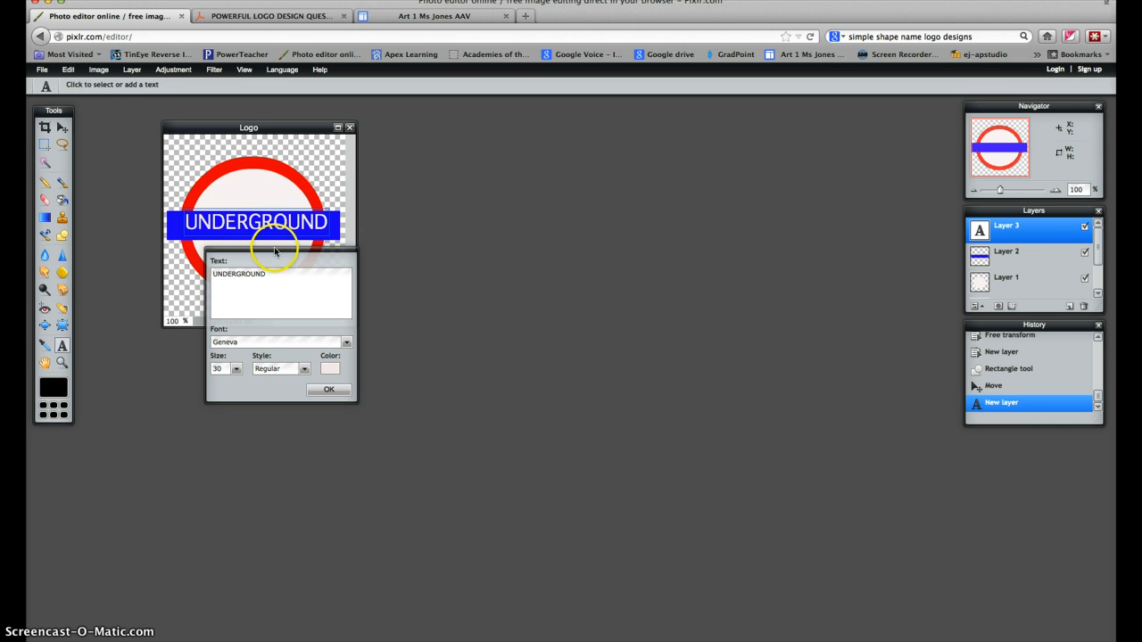
# Try several sizes for the UNDERGROUND text, settle on size 31 in Regular style, and apply the text settings
pyautogui.click(236, 369)
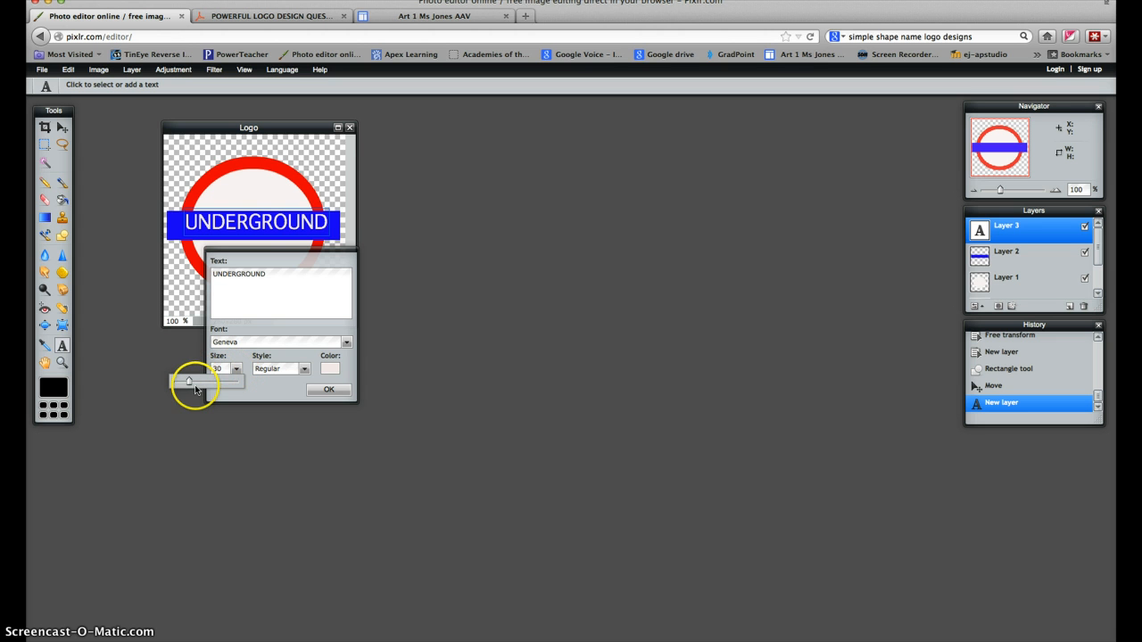
pyautogui.click(200, 384)
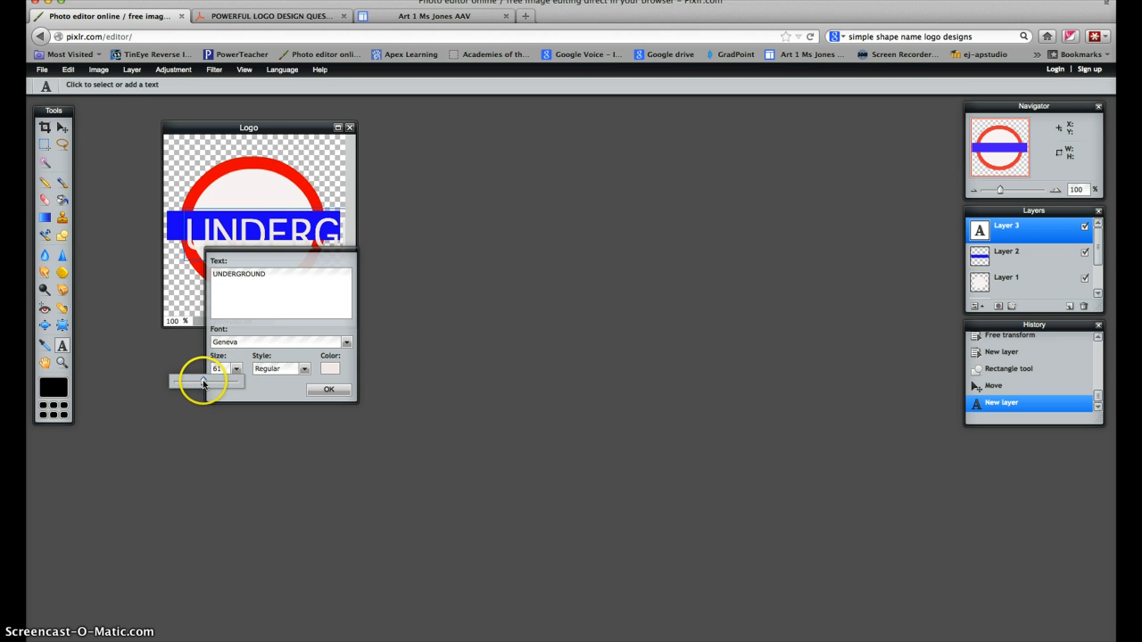
pyautogui.click(182, 384)
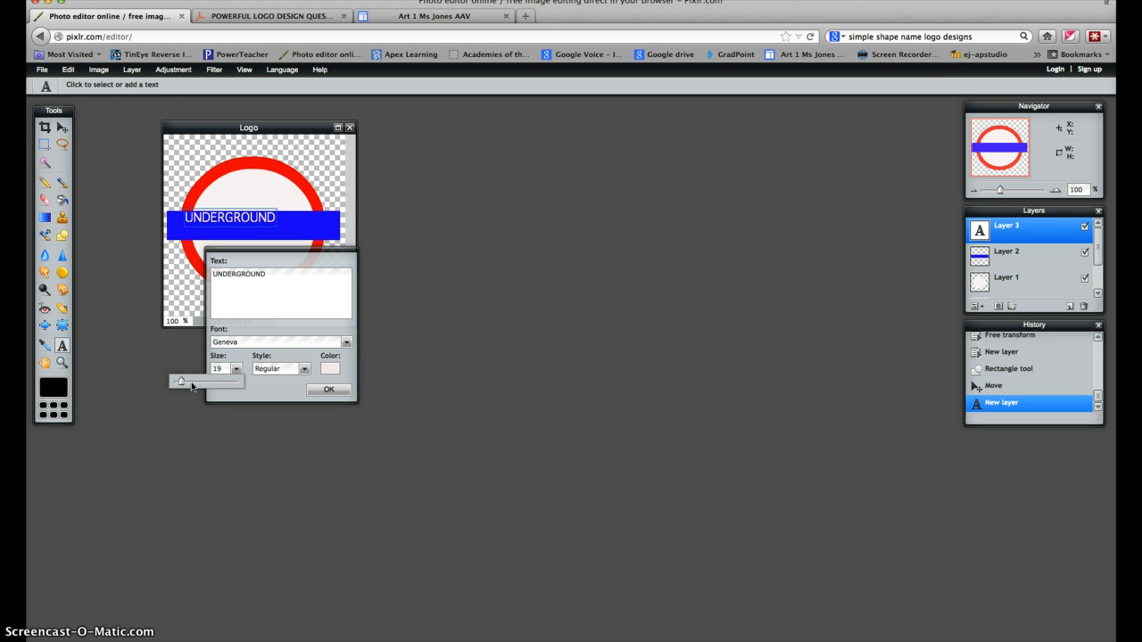
pyautogui.click(192, 385)
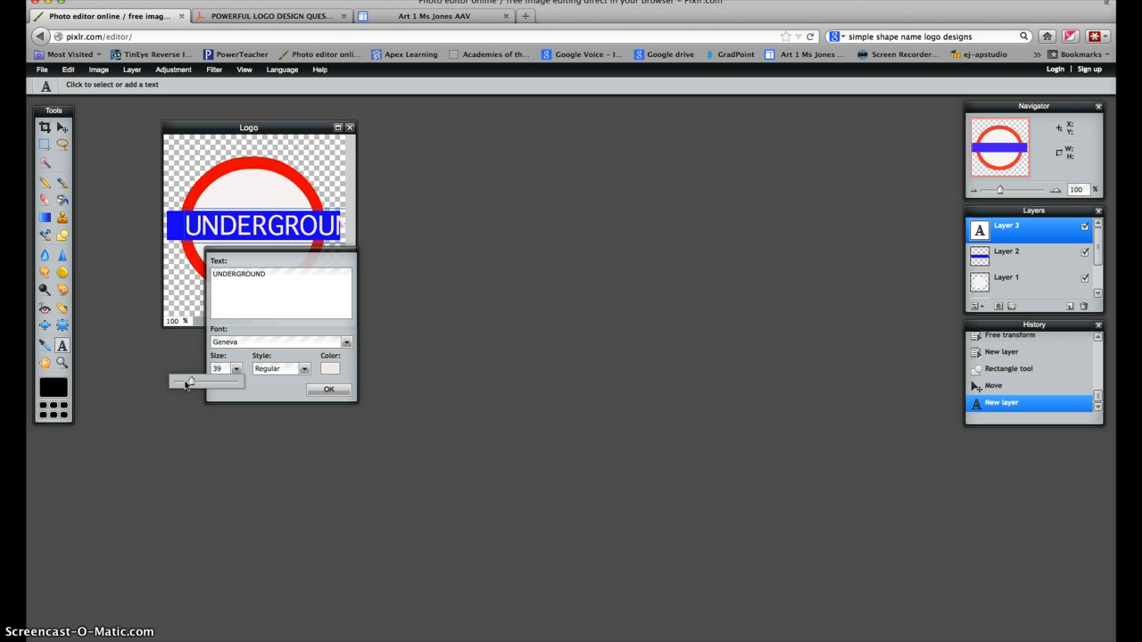
pyautogui.click(185, 384)
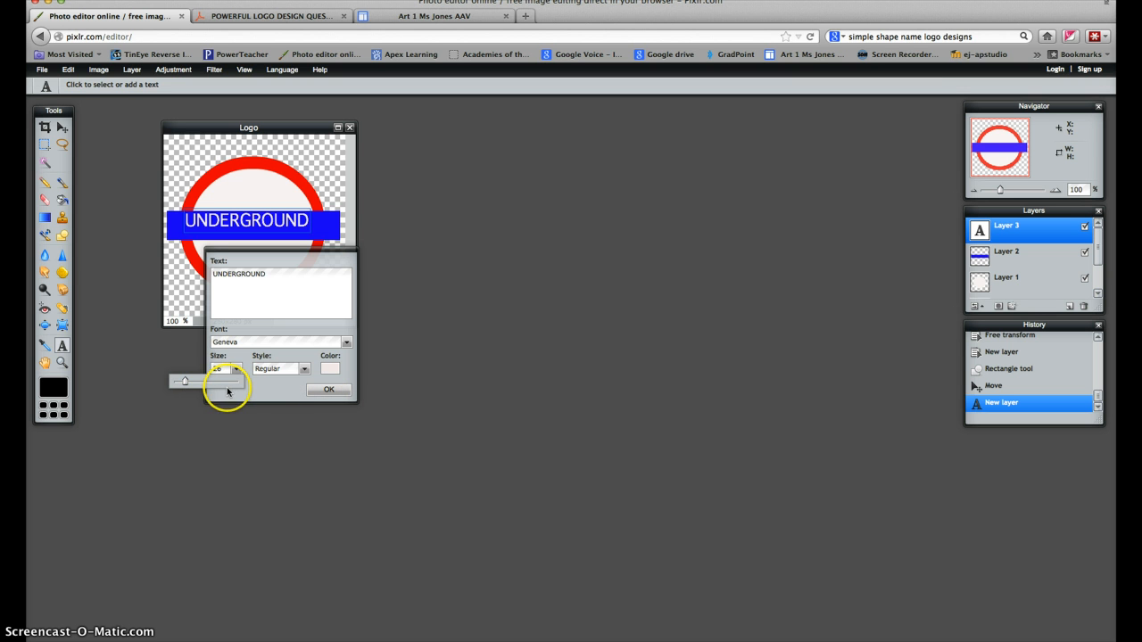
pyautogui.moveTo(185, 382); pyautogui.dragTo(187, 382)
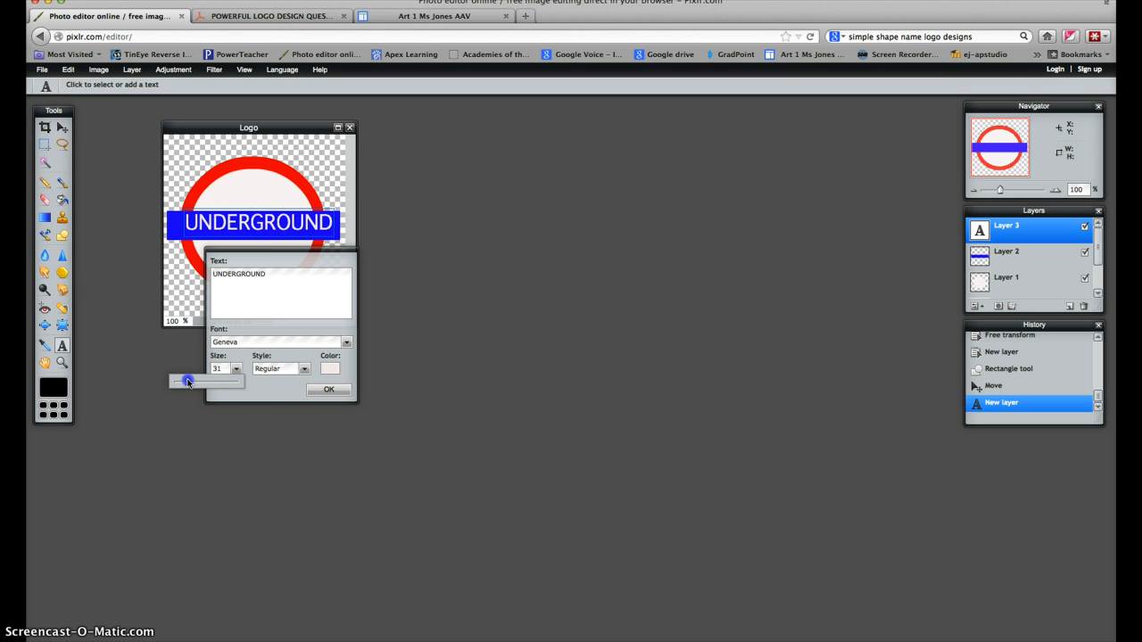
pyautogui.click(328, 390)
pyautogui.click(295, 370)
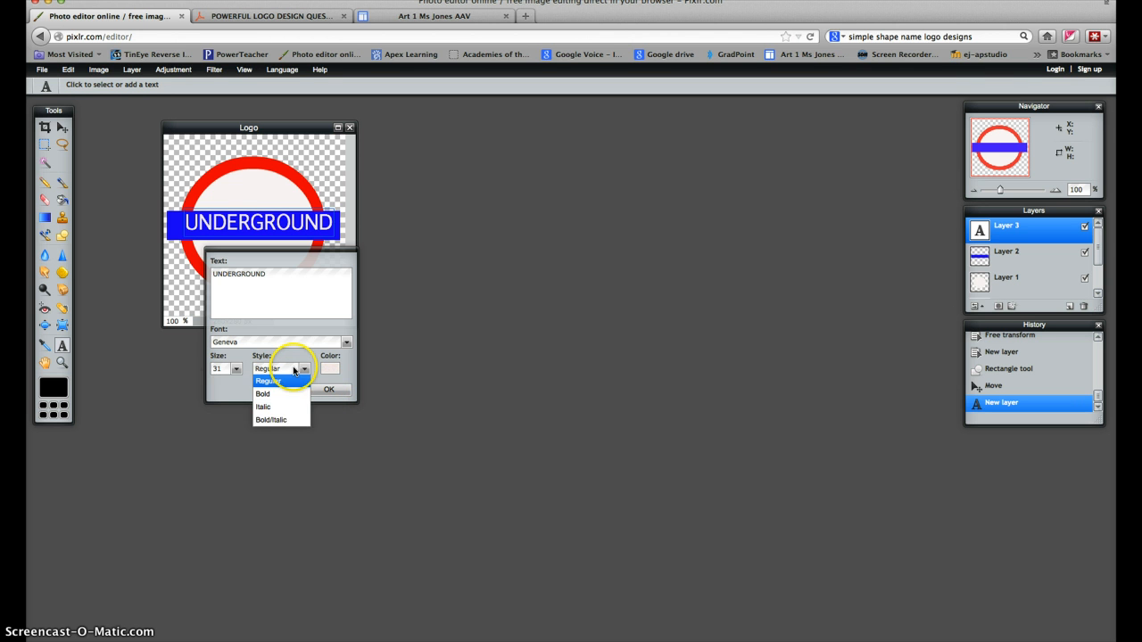
pyautogui.click(298, 370)
pyautogui.click(329, 390)
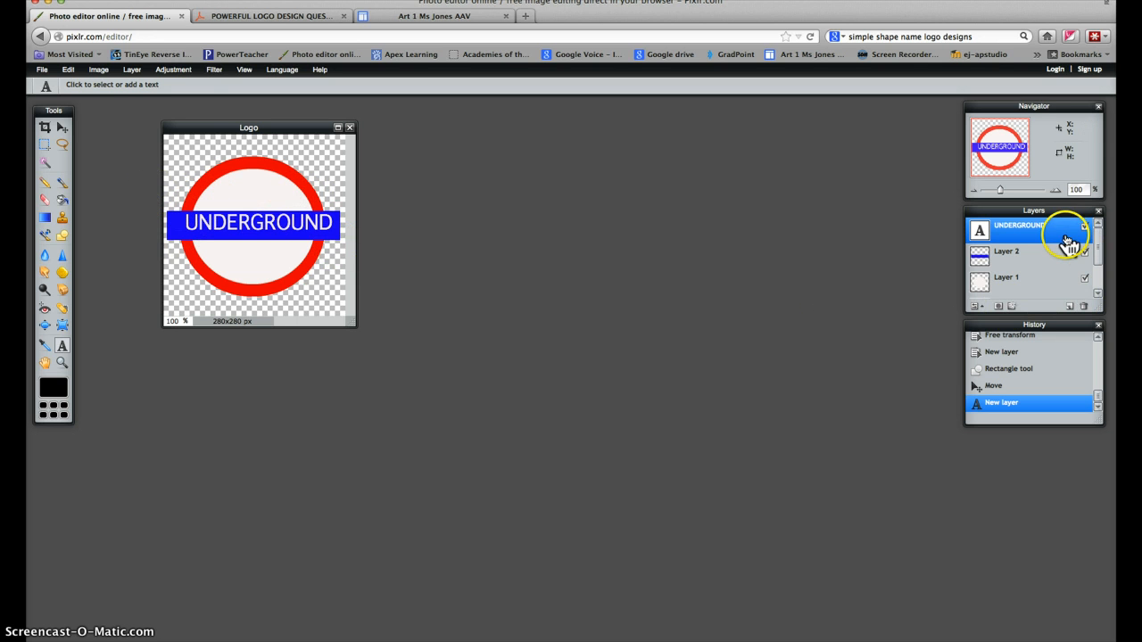
# Move the UNDERGROUND text so it sits centered on the blue bar
pyautogui.click(62, 127)
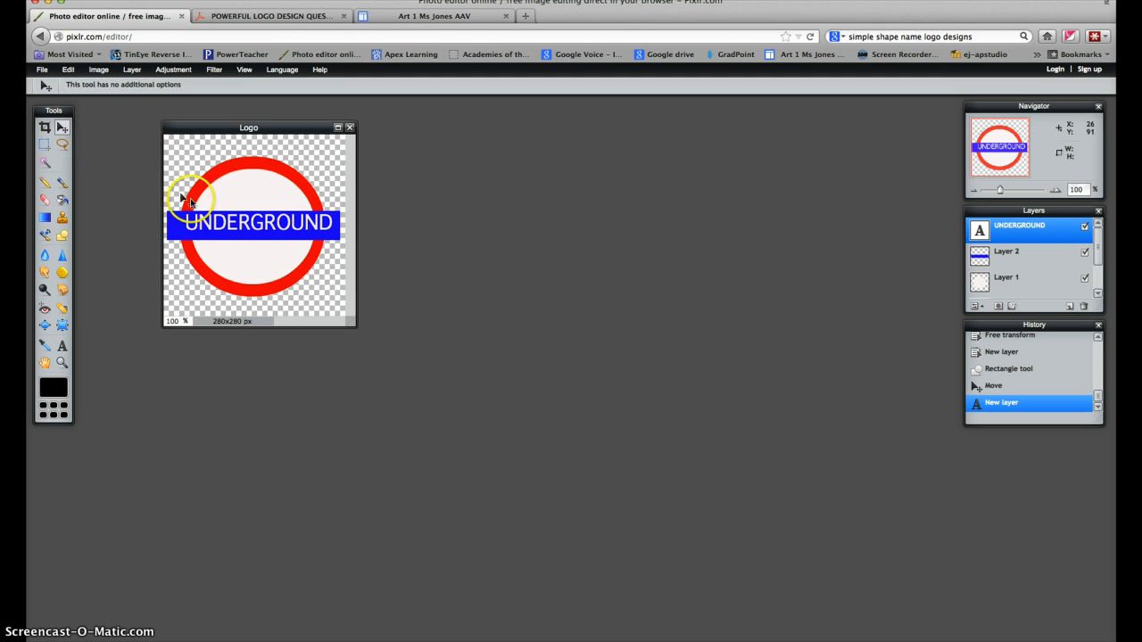
pyautogui.moveTo(224, 225); pyautogui.dragTo(214, 227)
pyautogui.click(419, 274)
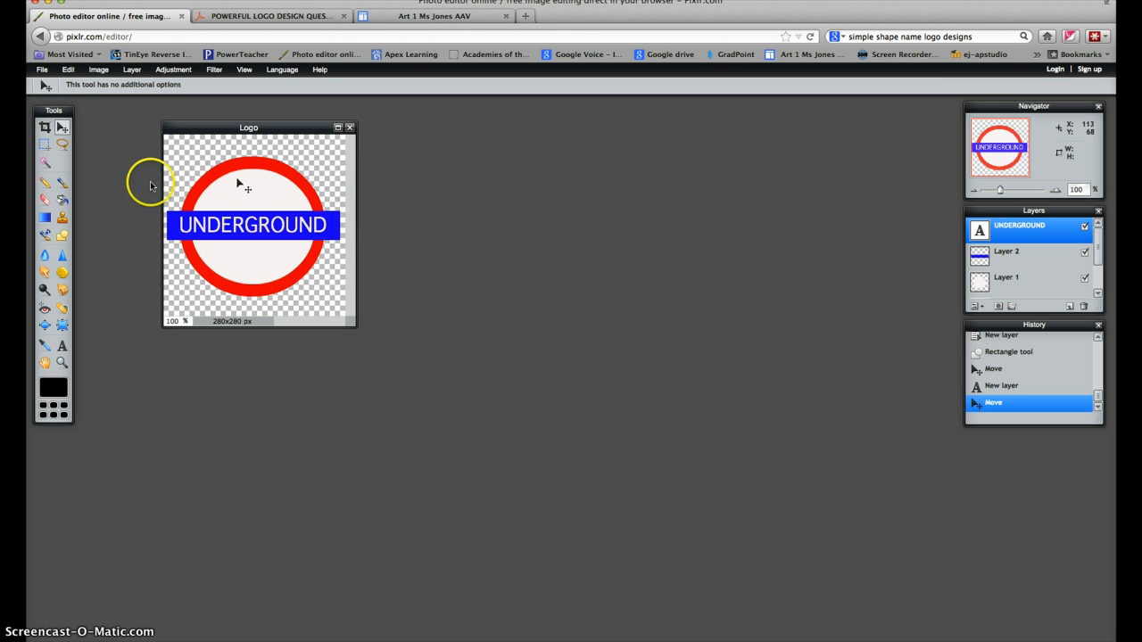
# Save the logo to the Desktop as the layered Pixlr image Logo.pxd
pyautogui.click(42, 70)
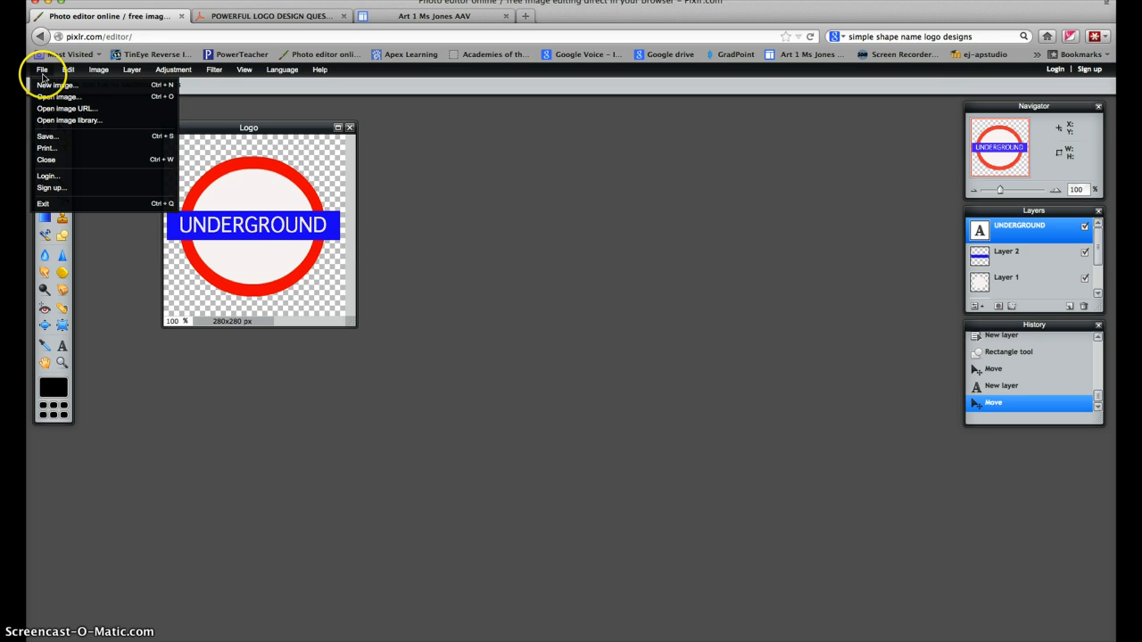
pyautogui.click(50, 136)
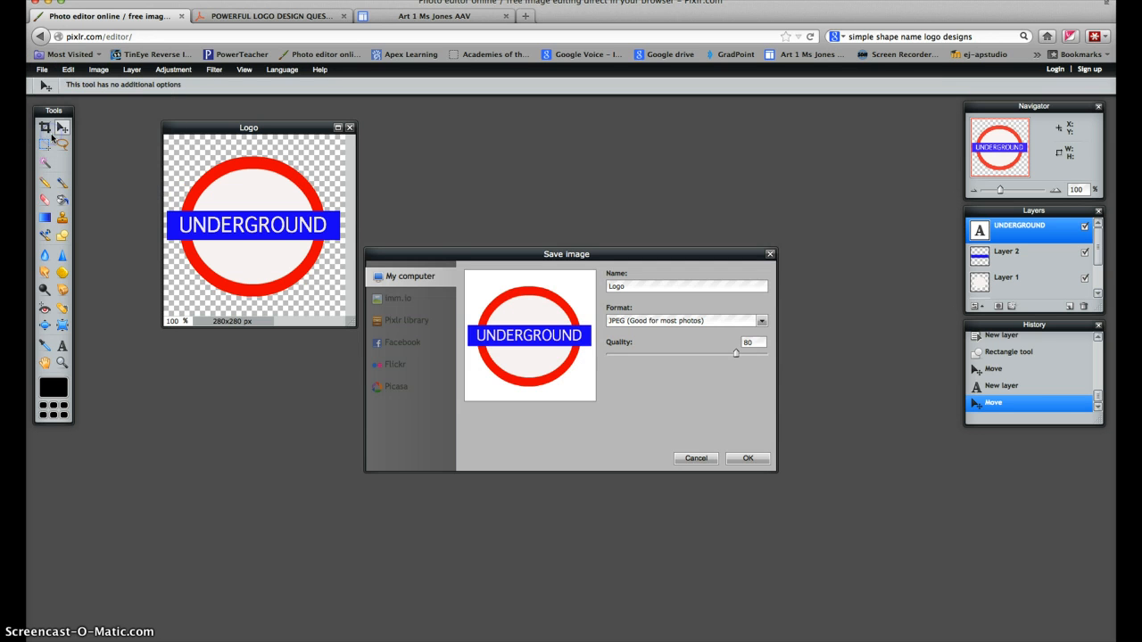
pyautogui.click(555, 199)
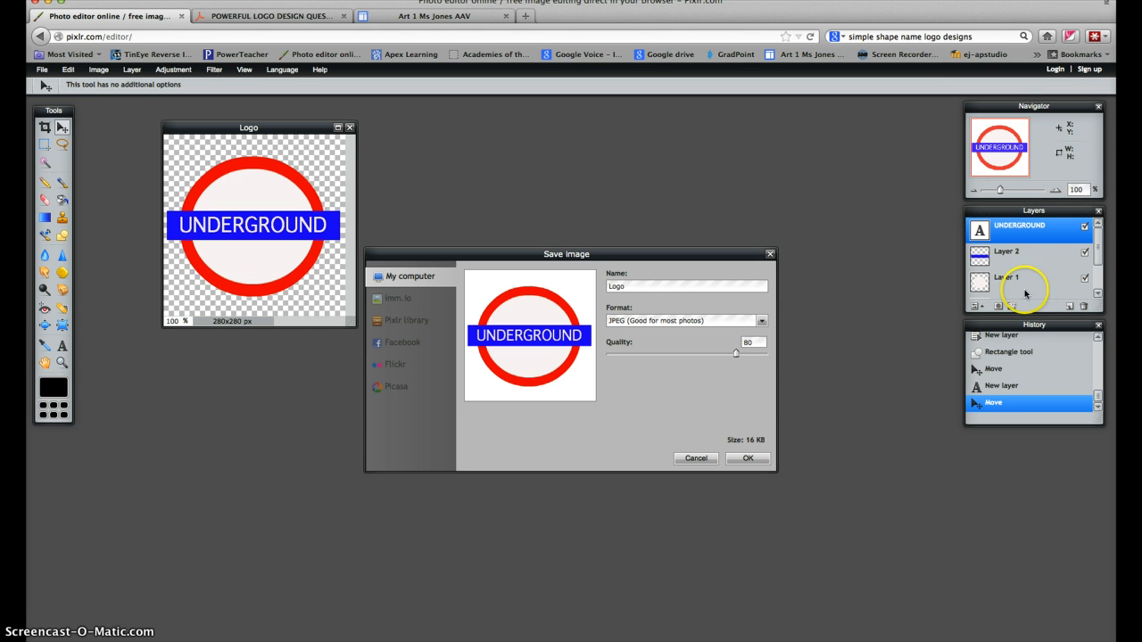
pyautogui.click(671, 323)
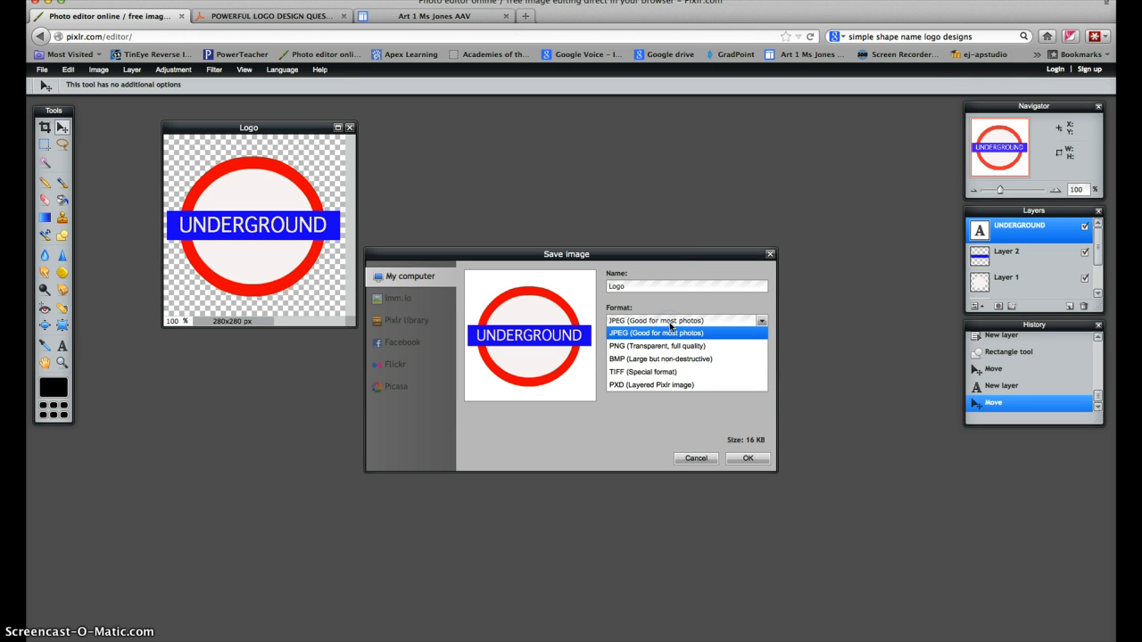
pyautogui.click(703, 384)
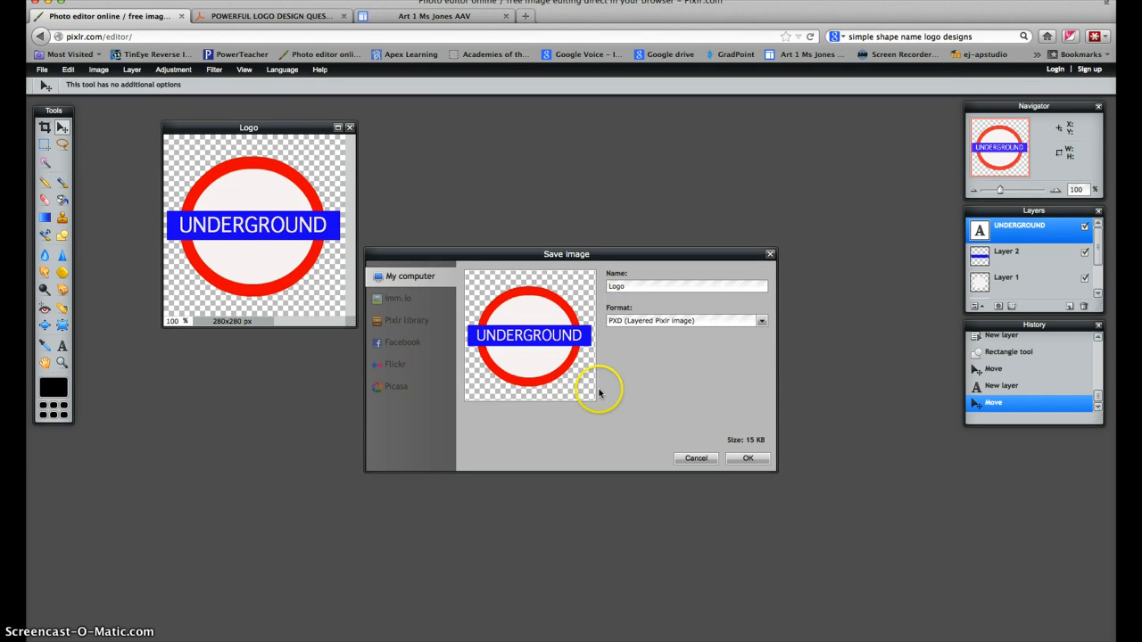
pyautogui.click(748, 459)
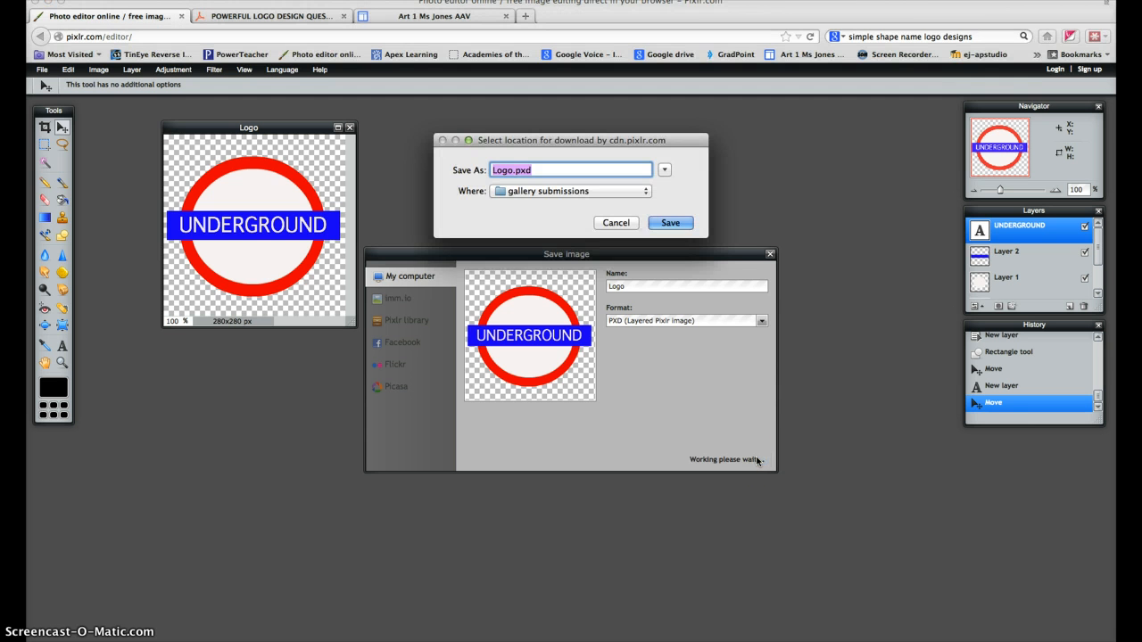
pyautogui.click(544, 192)
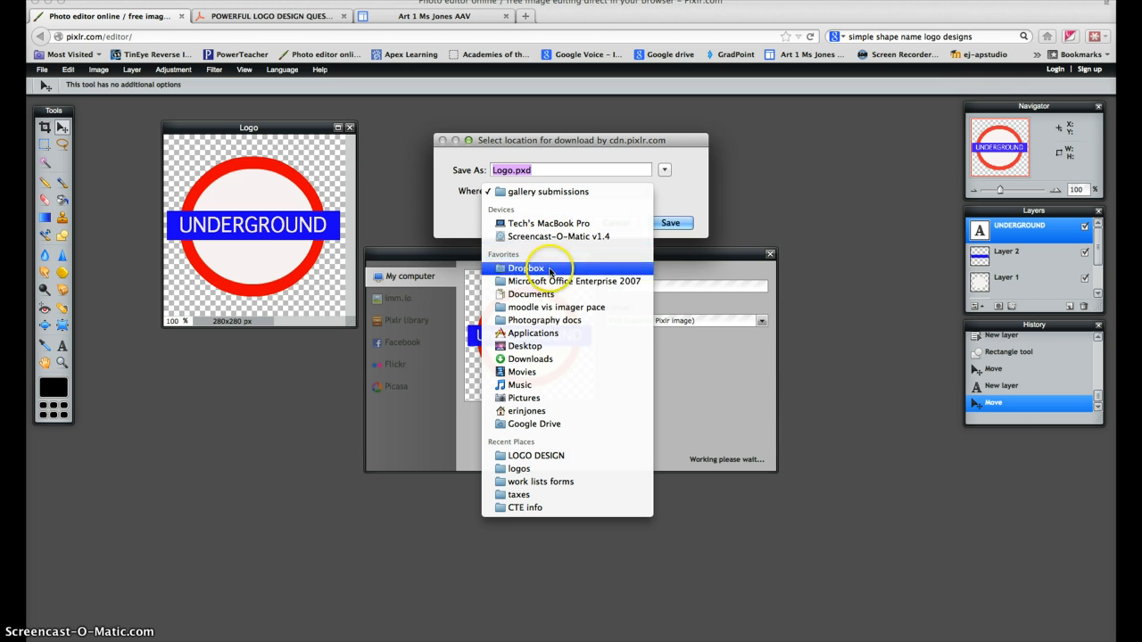
pyautogui.click(540, 348)
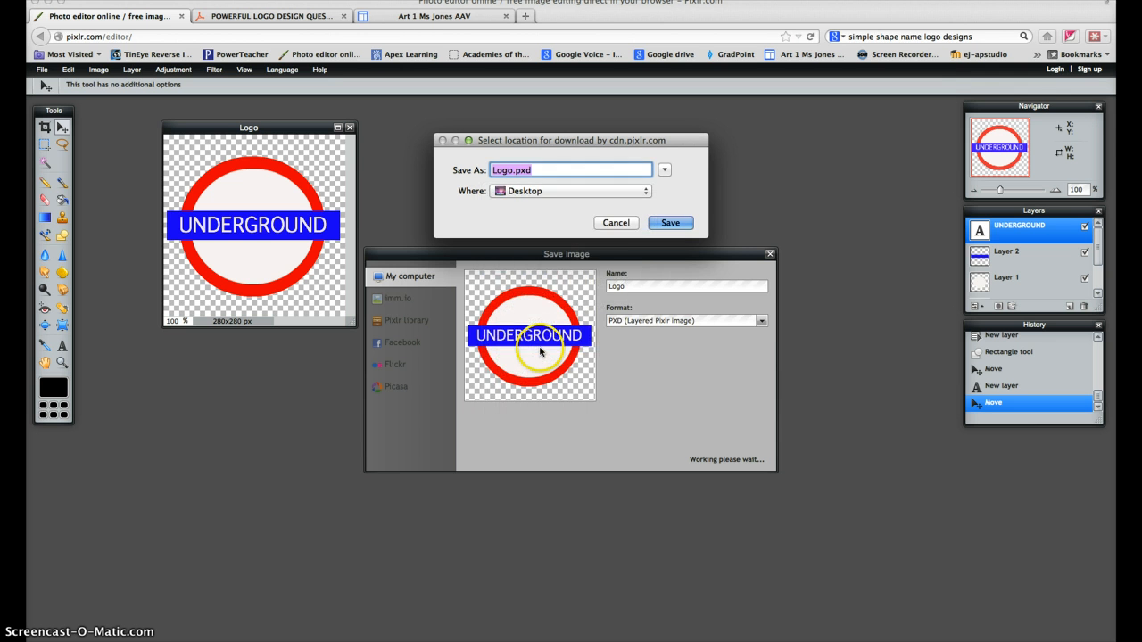
pyautogui.click(666, 225)
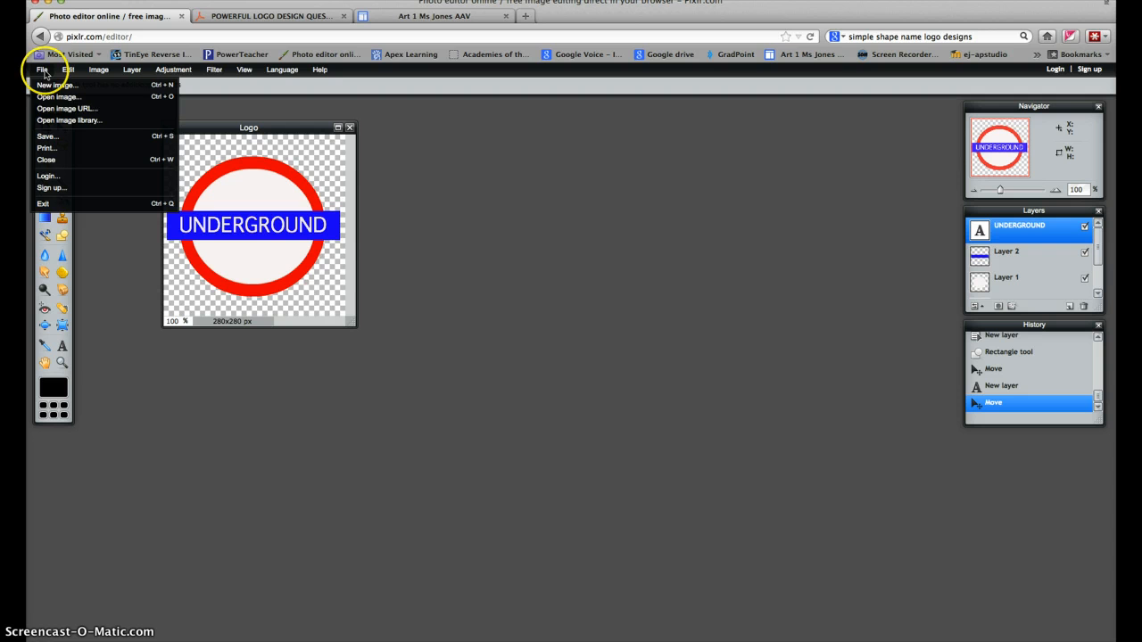
# Save a JPEG copy of the logo to the Desktop as Logo.jpg at quality 80
pyautogui.click(65, 136)
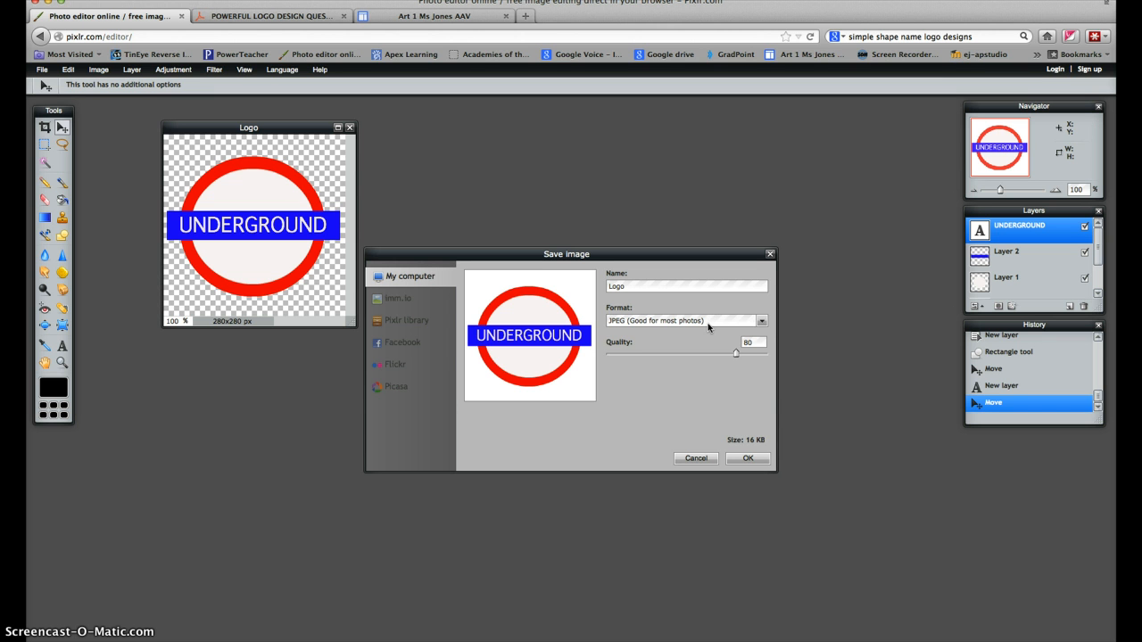
pyautogui.click(710, 328)
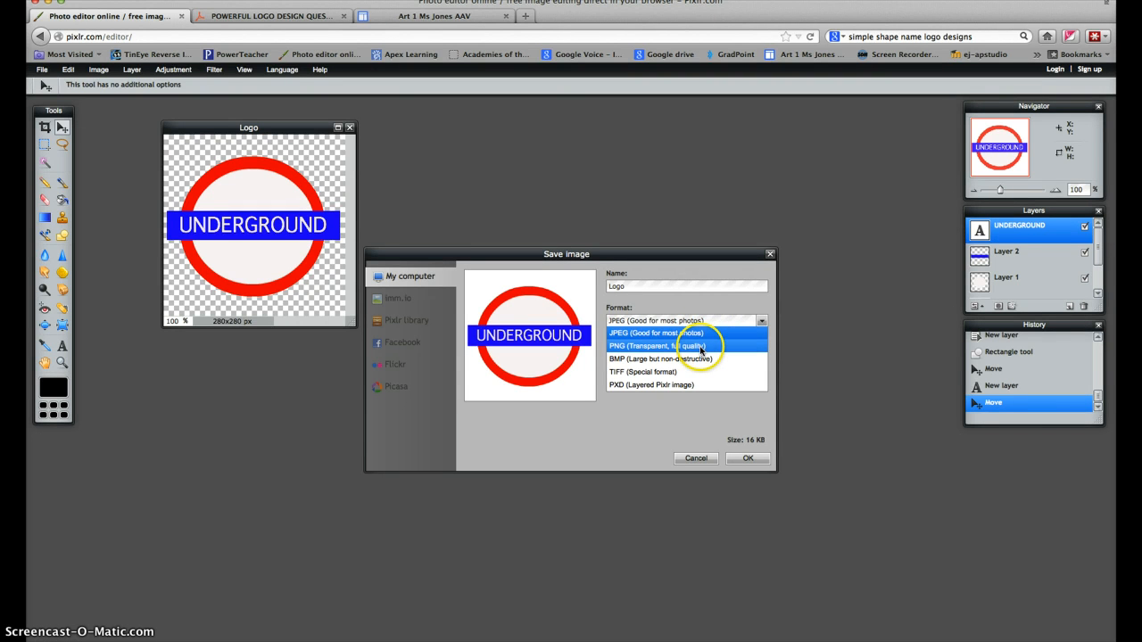
pyautogui.click(704, 333)
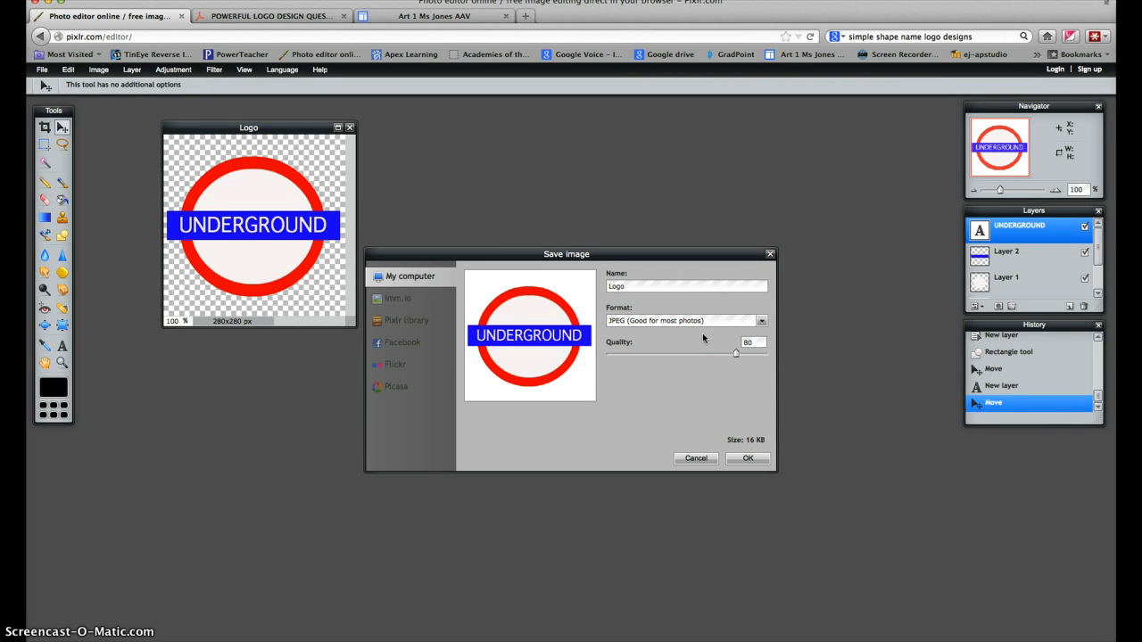
pyautogui.click(686, 343)
pyautogui.click(645, 411)
pyautogui.click(749, 459)
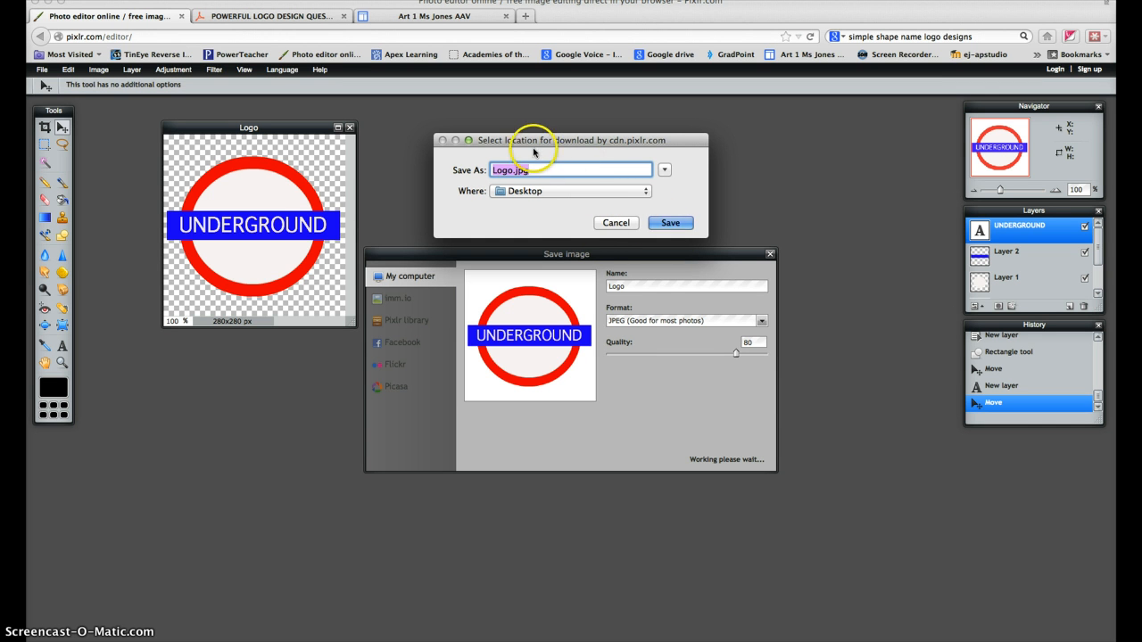
pyautogui.click(671, 222)
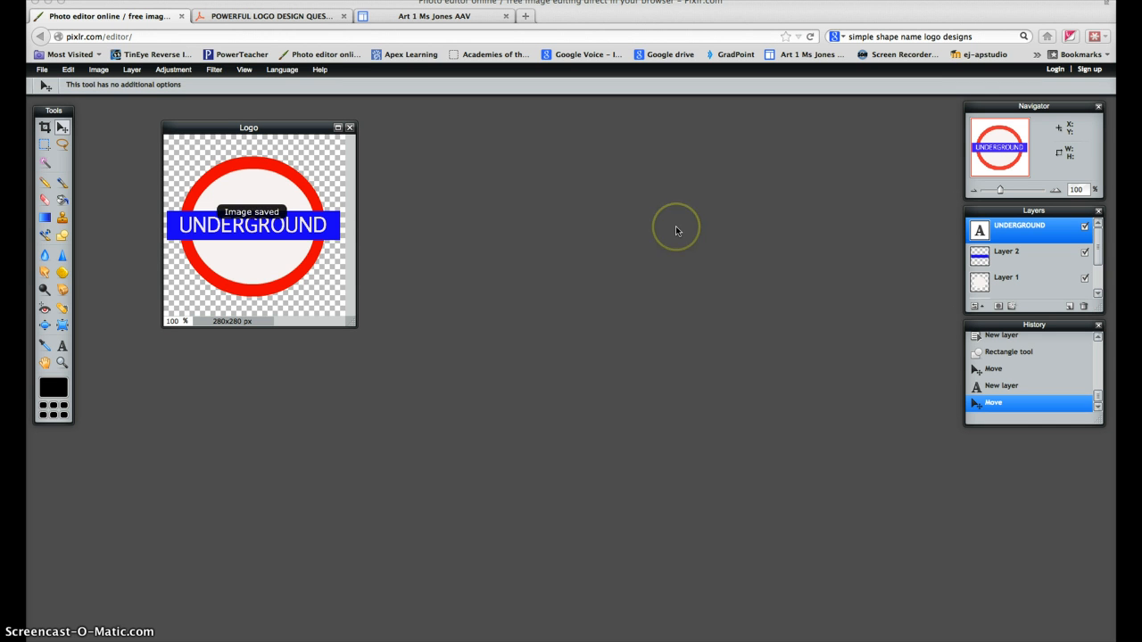